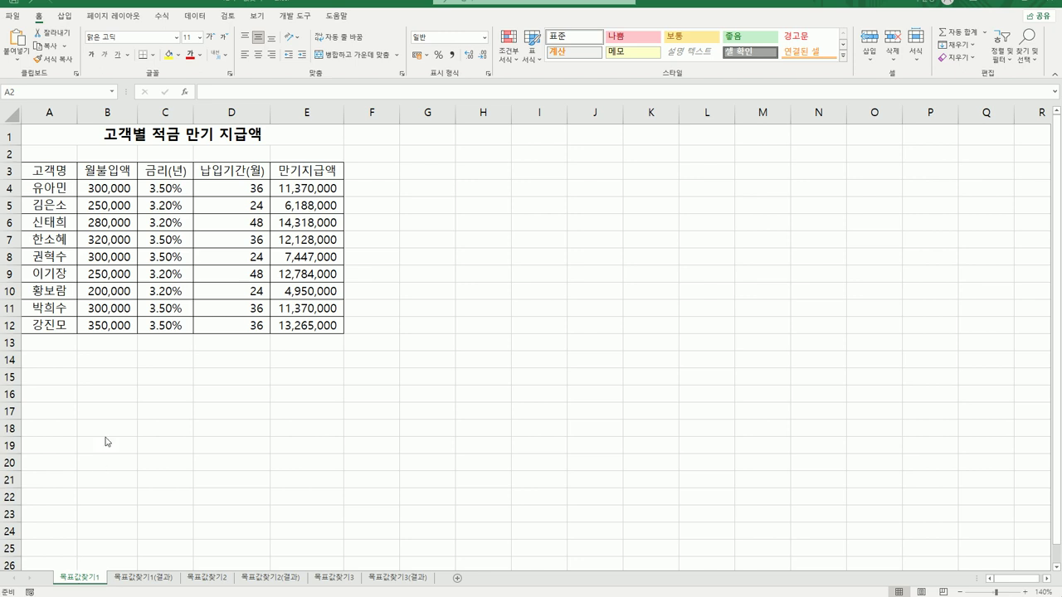
Examine the savings table's row 8: monthly payment, interest rate, payment term, and the maturity payout formula in E8
{"action": "left_click", "coordinate": [158, 134]}
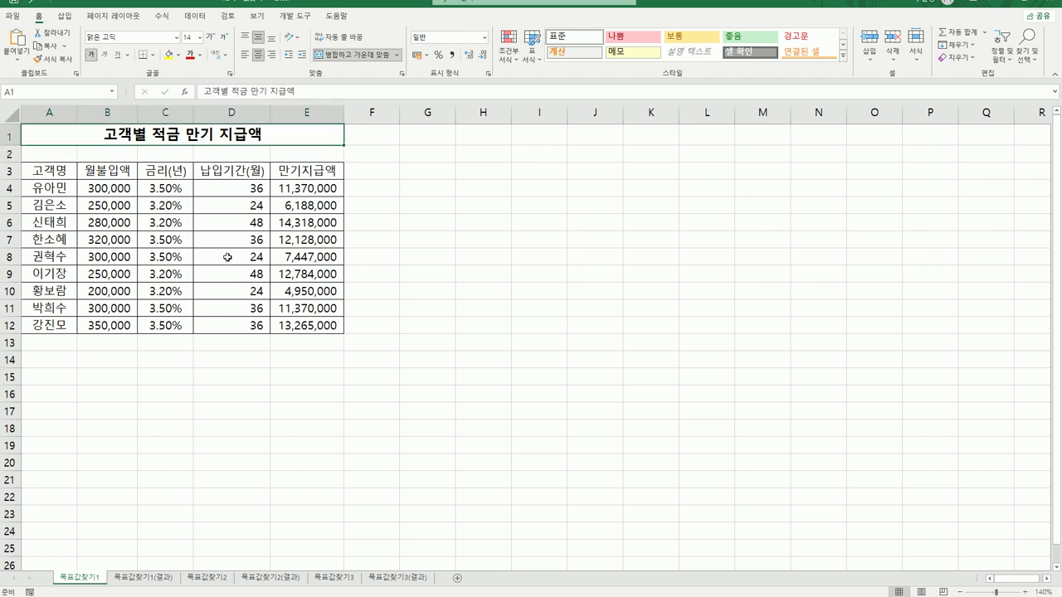
{"action": "left_click", "coordinate": [63, 260]}
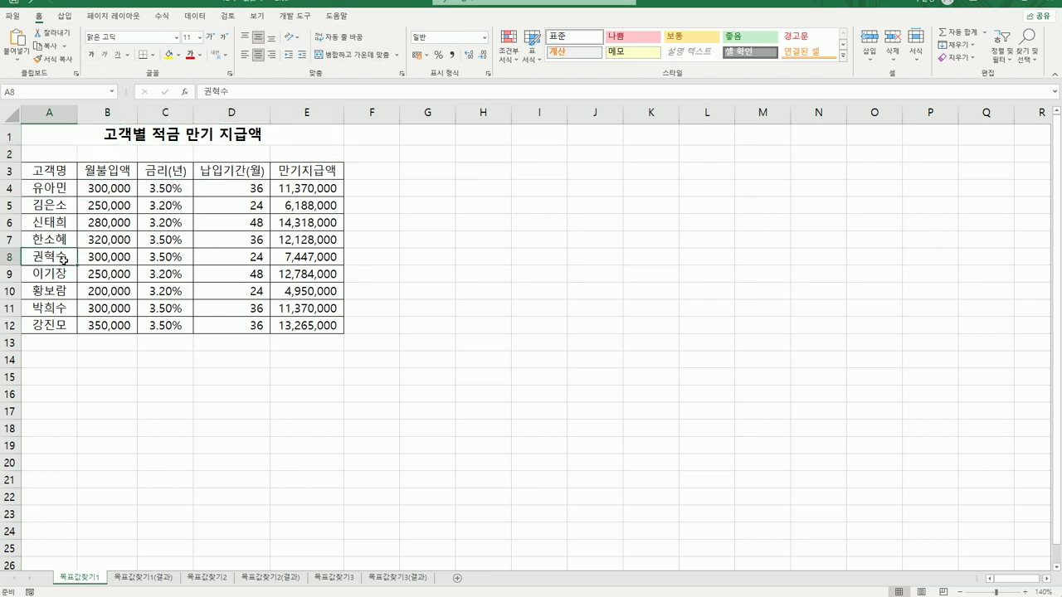
{"action": "left_click", "coordinate": [293, 263]}
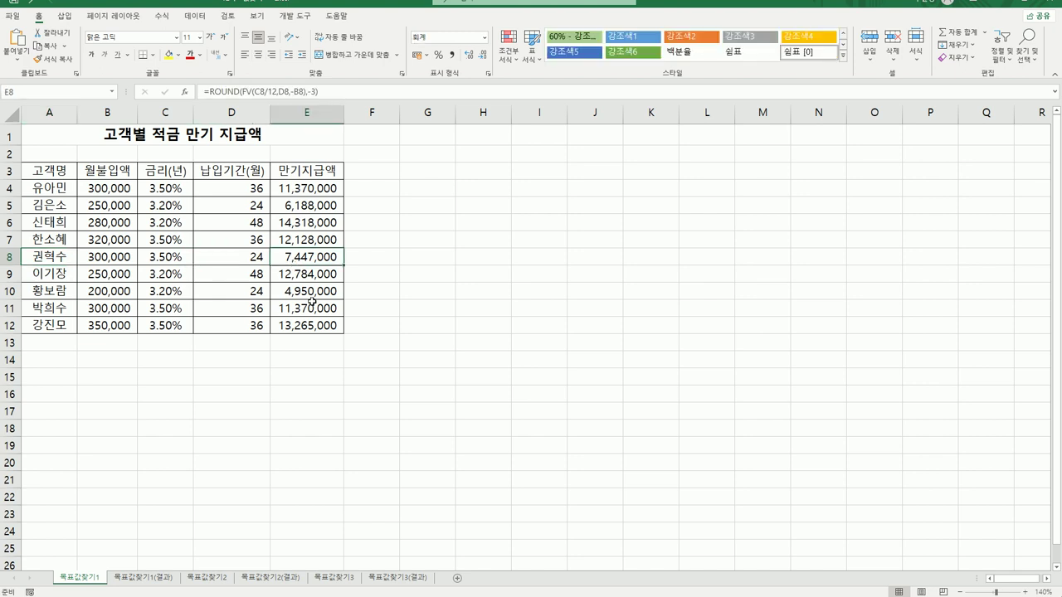
{"action": "left_click", "coordinate": [243, 262]}
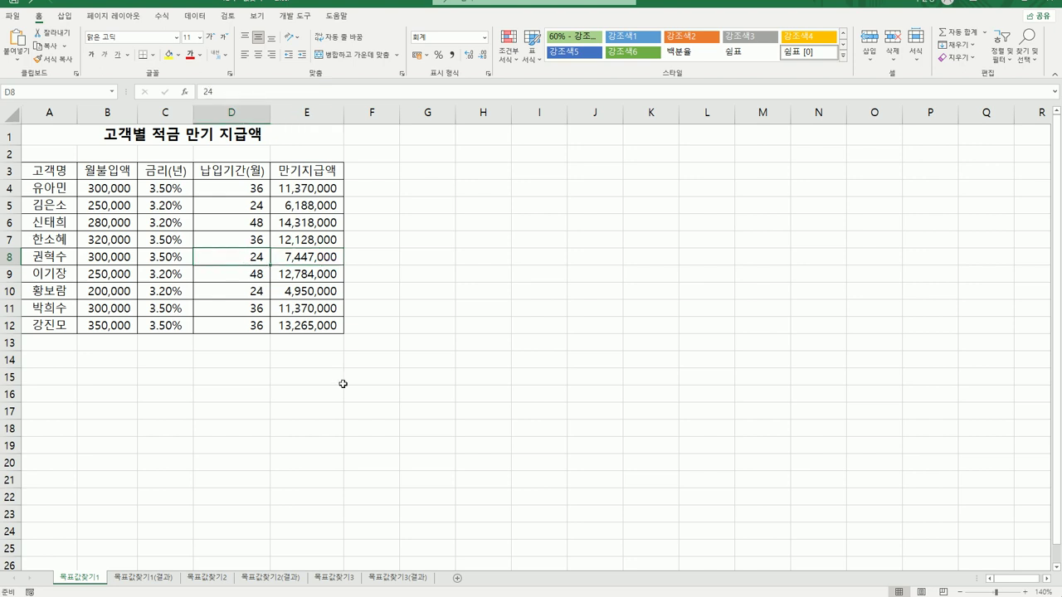
{"action": "left_click", "coordinate": [123, 258]}
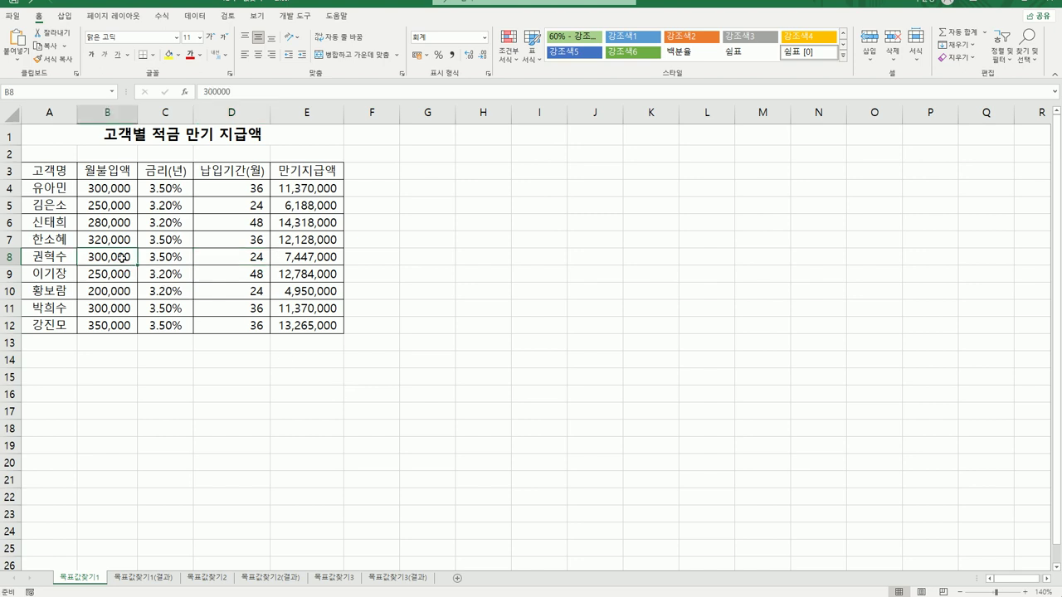
{"action": "left_click", "coordinate": [211, 261]}
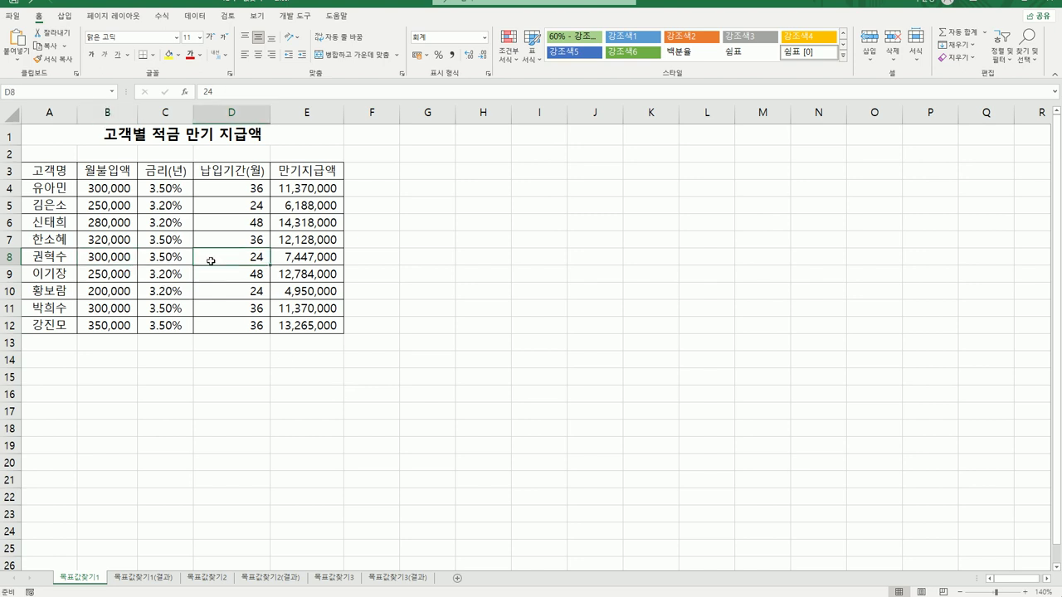
{"action": "left_click", "coordinate": [174, 261]}
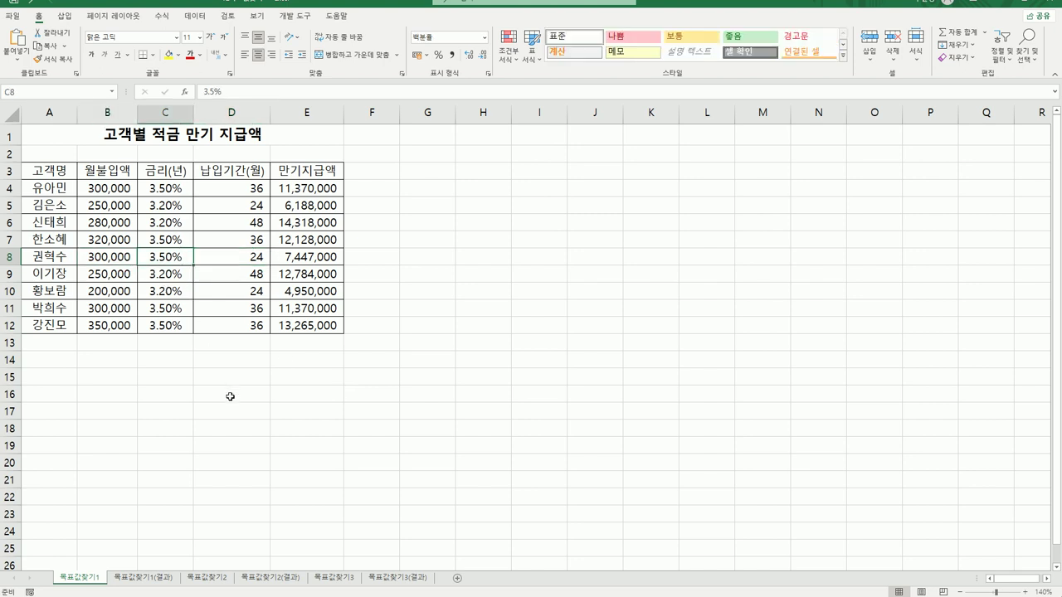
{"action": "left_click", "coordinate": [308, 264]}
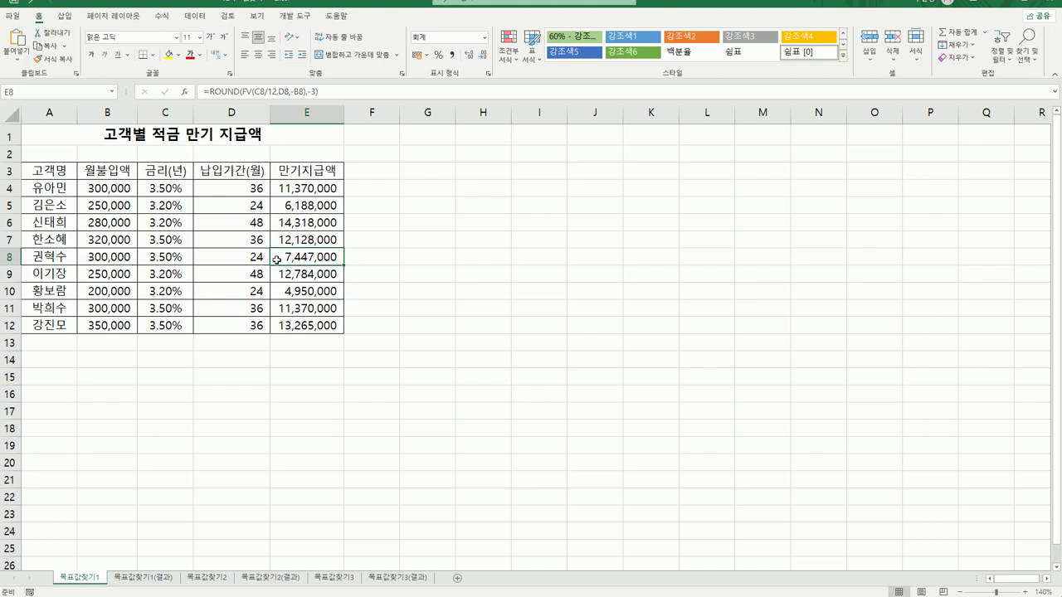
{"action": "left_click", "coordinate": [239, 258]}
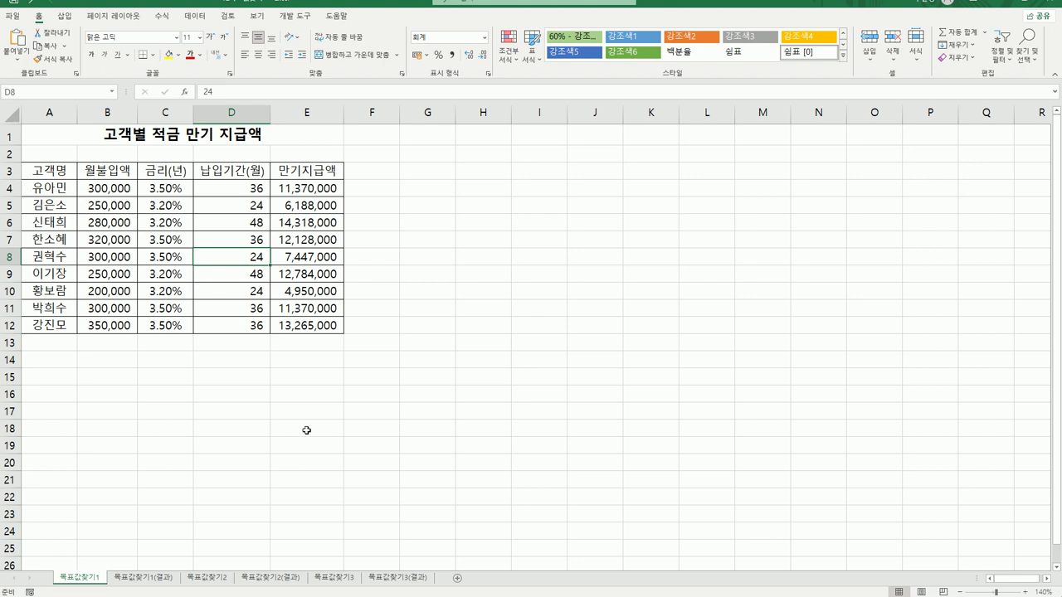
Open Goal Seek with the maturity payout cell E8 as the formula cell, and move the dialog beside the table
{"action": "left_click", "coordinate": [300, 264]}
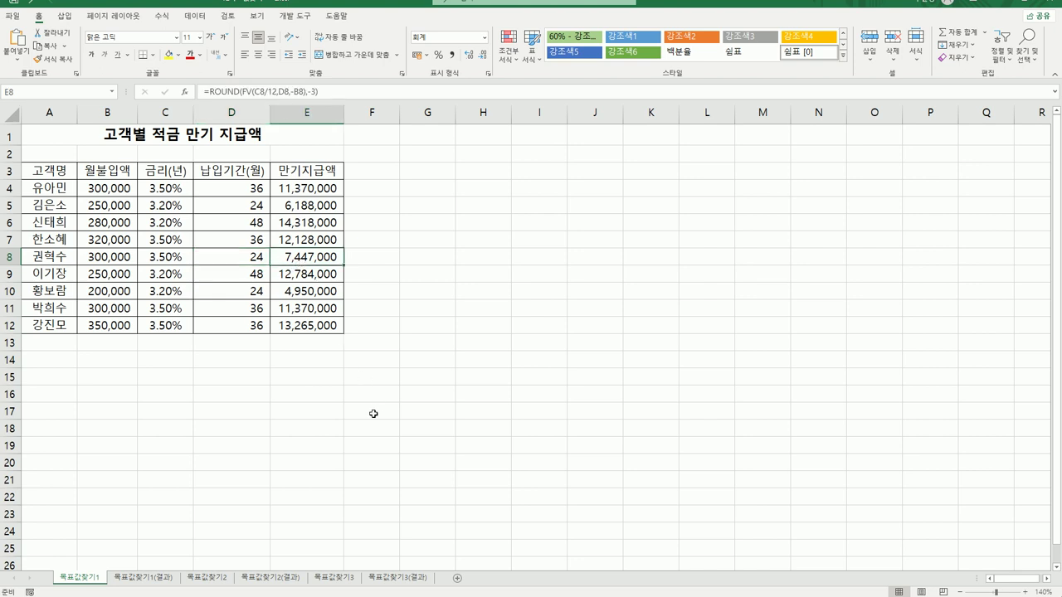
{"action": "left_click", "coordinate": [202, 18]}
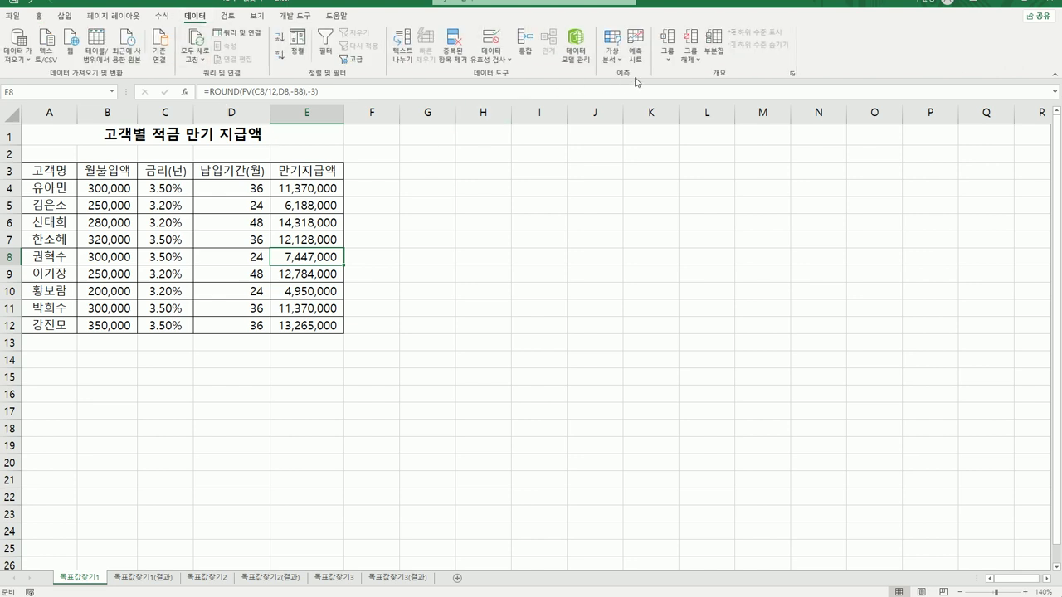
{"action": "left_click", "coordinate": [615, 64]}
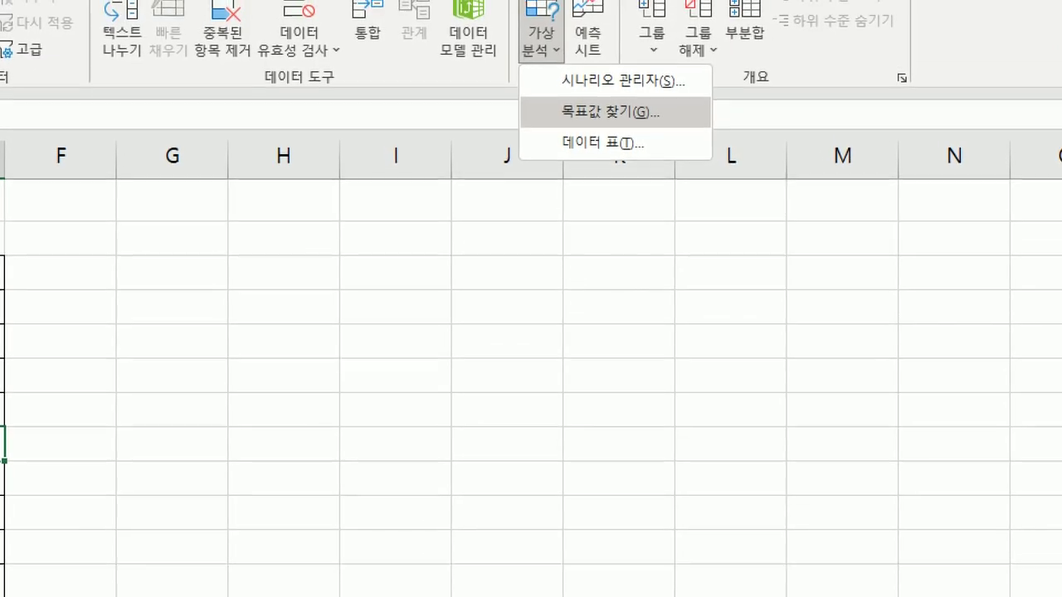
{"action": "mouse_move", "coordinate": [637, 135]}
{"action": "left_mouse_down"}
{"action": "mouse_move", "coordinate": [567, 106]}
{"action": "mouse_move", "coordinate": [652, 145]}
{"action": "left_mouse_up"}
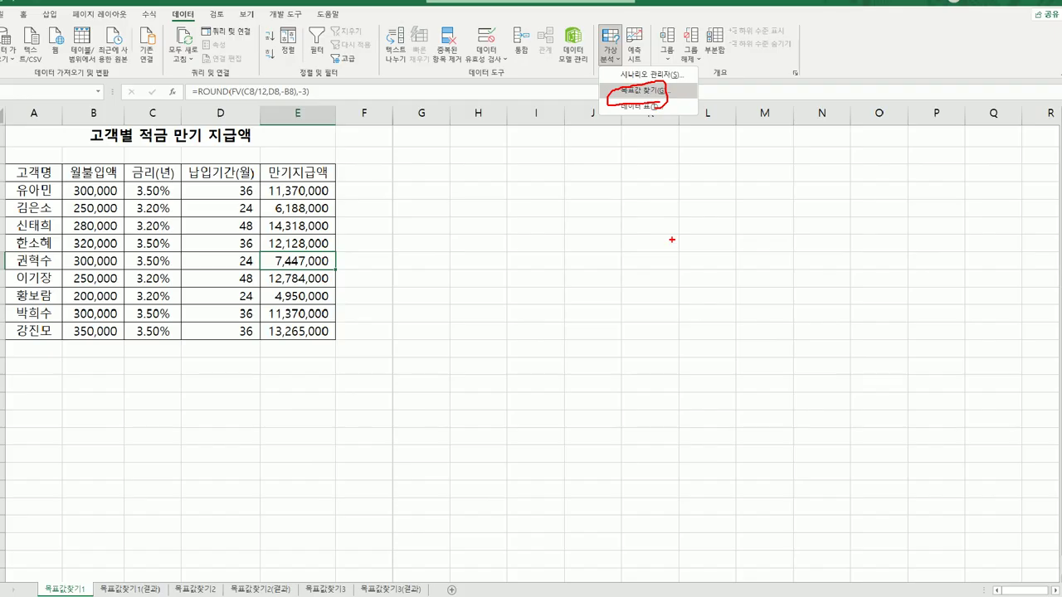
{"action": "left_click", "coordinate": [611, 50]}
{"action": "left_click", "coordinate": [622, 90]}
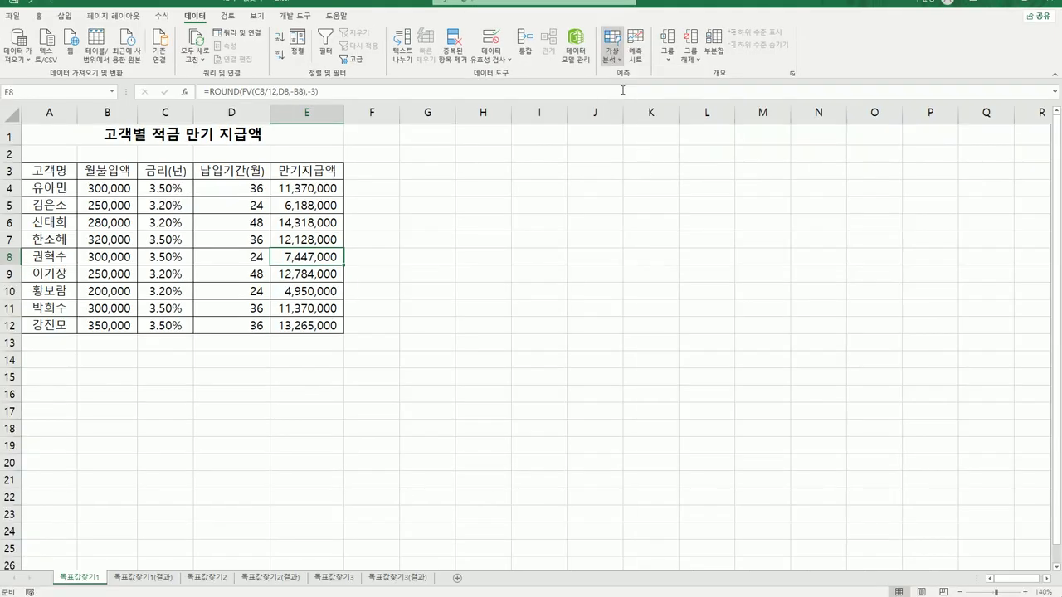
{"action": "left_click_drag", "start_coordinate": [658, 203], "coordinate": [459, 223]}
Goal-seek the payout in E8 to 8000000 by changing the payment term in $D$8, and accept the solution
{"action": "left_click", "coordinate": [498, 253]}
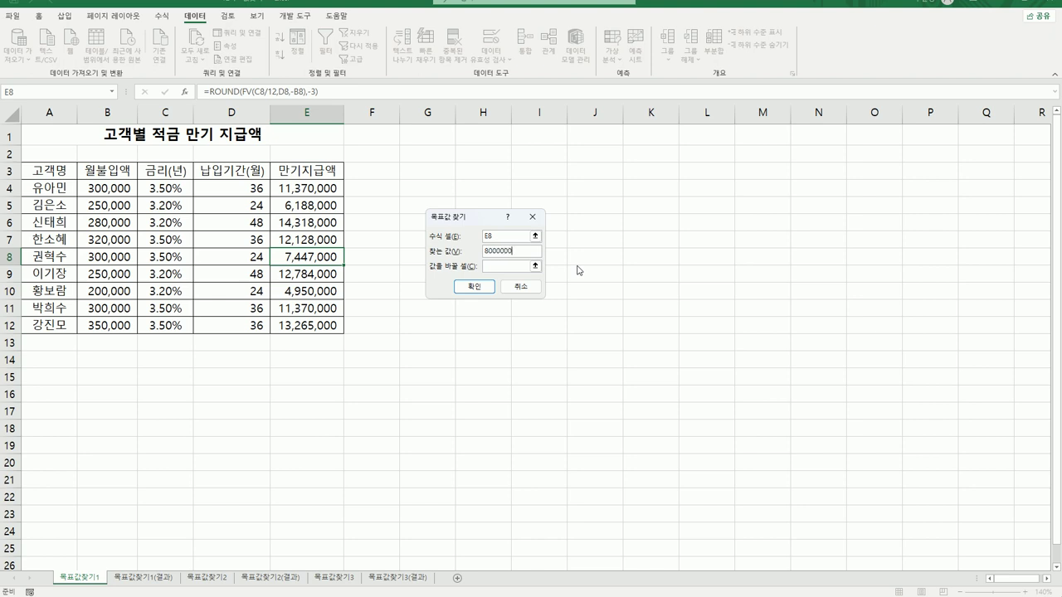
{"action": "left_click", "coordinate": [507, 267]}
{"action": "left_click", "coordinate": [259, 260]}
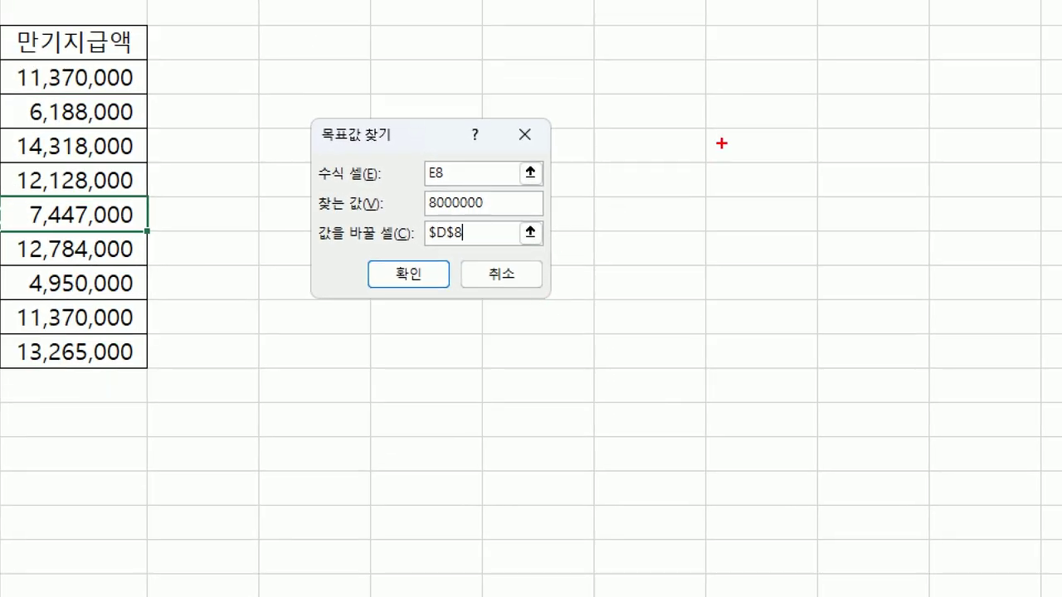
{"action": "mouse_move", "coordinate": [469, 245]}
{"action": "left_mouse_down"}
{"action": "mouse_move", "coordinate": [448, 246]}
{"action": "mouse_move", "coordinate": [431, 228]}
{"action": "mouse_move", "coordinate": [472, 219]}
{"action": "mouse_move", "coordinate": [469, 243]}
{"action": "left_mouse_up"}
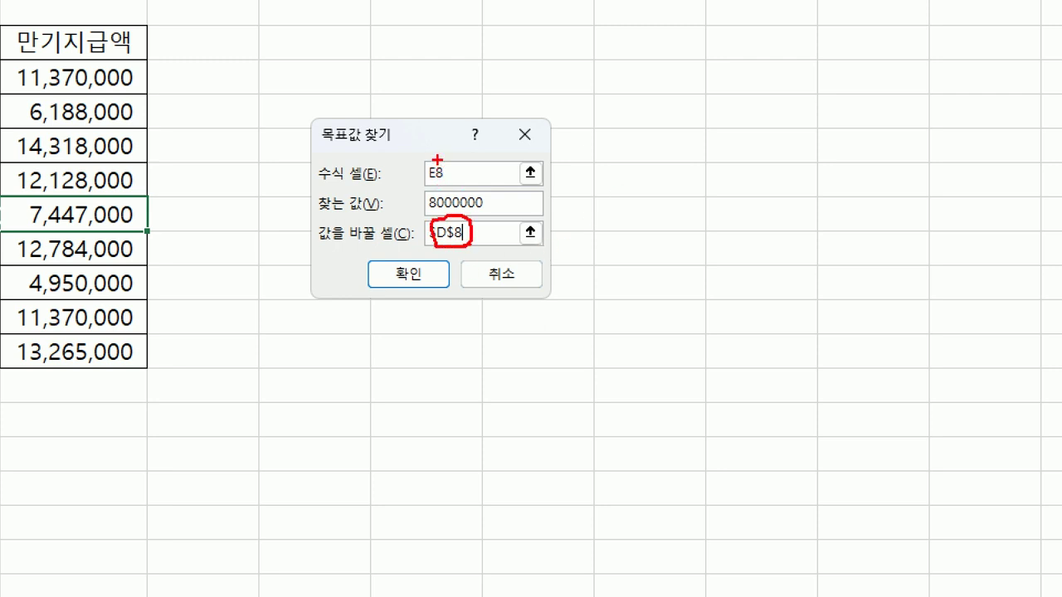
{"action": "left_click_drag", "start_coordinate": [438, 154], "coordinate": [478, 132]}
{"action": "left_click_drag", "start_coordinate": [497, 209], "coordinate": [502, 179]}
{"action": "key", "text": "Escape"}
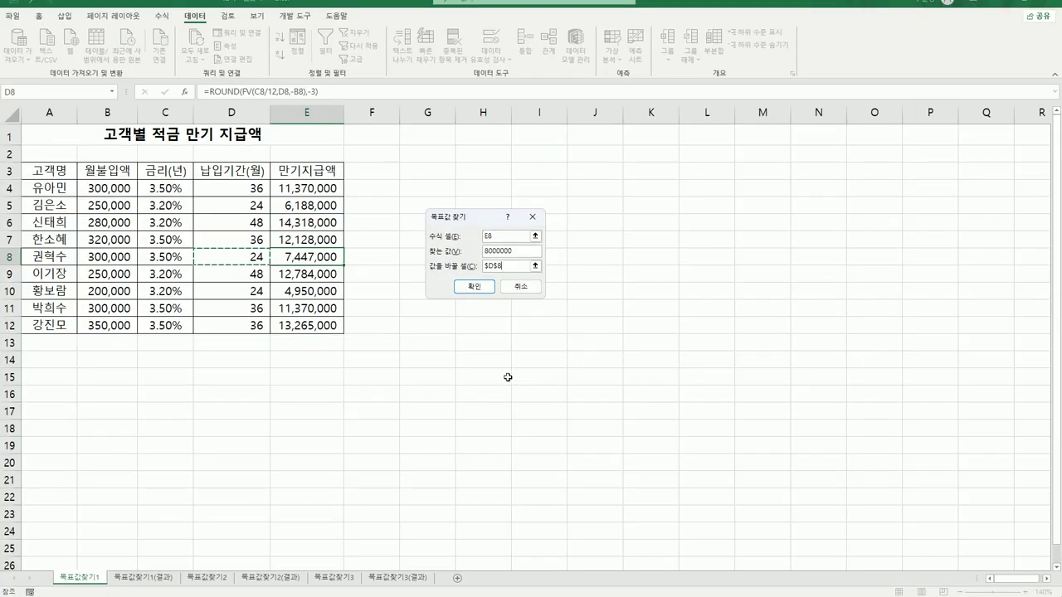
{"action": "left_click", "coordinate": [474, 287]}
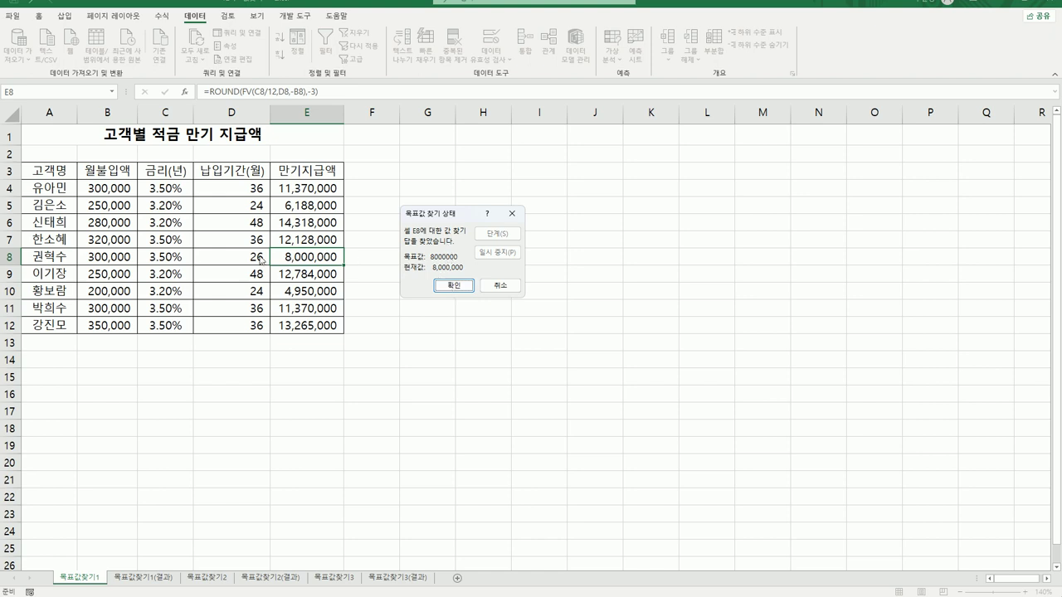
{"action": "left_click", "coordinate": [453, 287]}
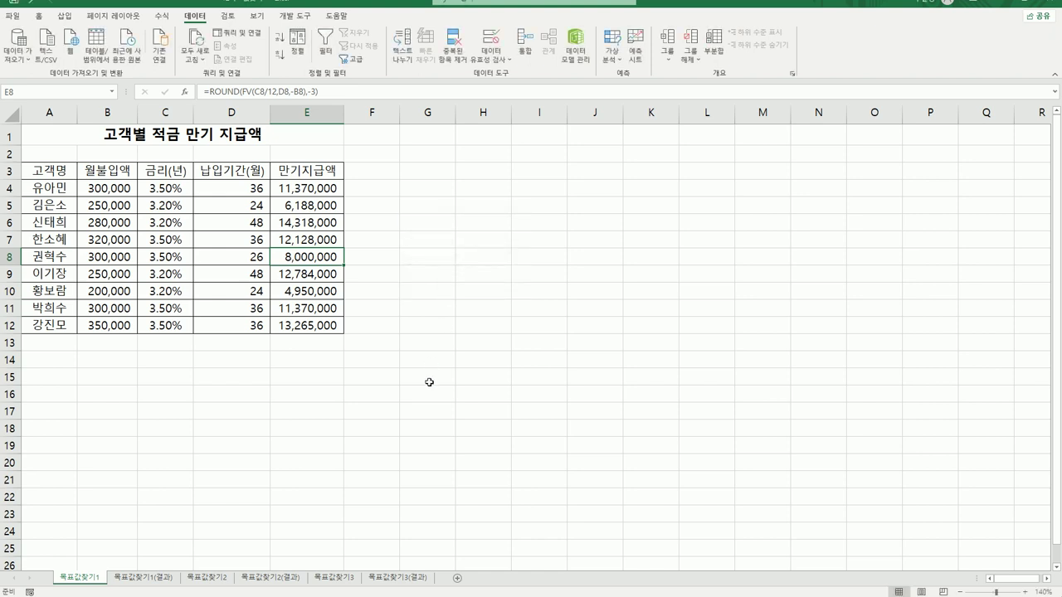
Check the 목표값찾기1(결과) sheet, and examine the 서초점 냉장고 row's quantity and total sales formula on 목표값찾기2
{"action": "left_click", "coordinate": [155, 584]}
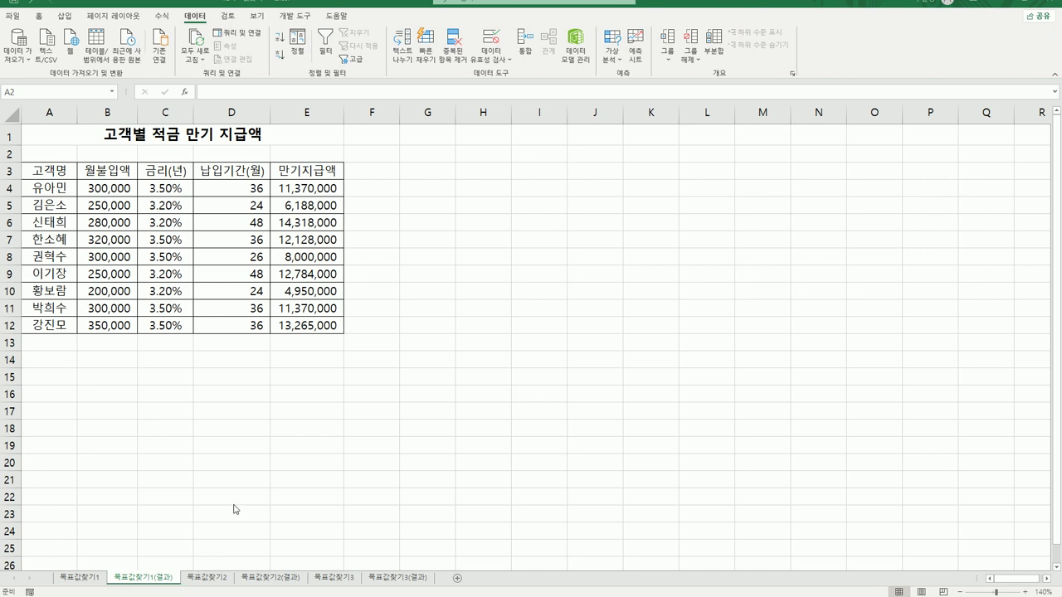
{"action": "left_click", "coordinate": [208, 577]}
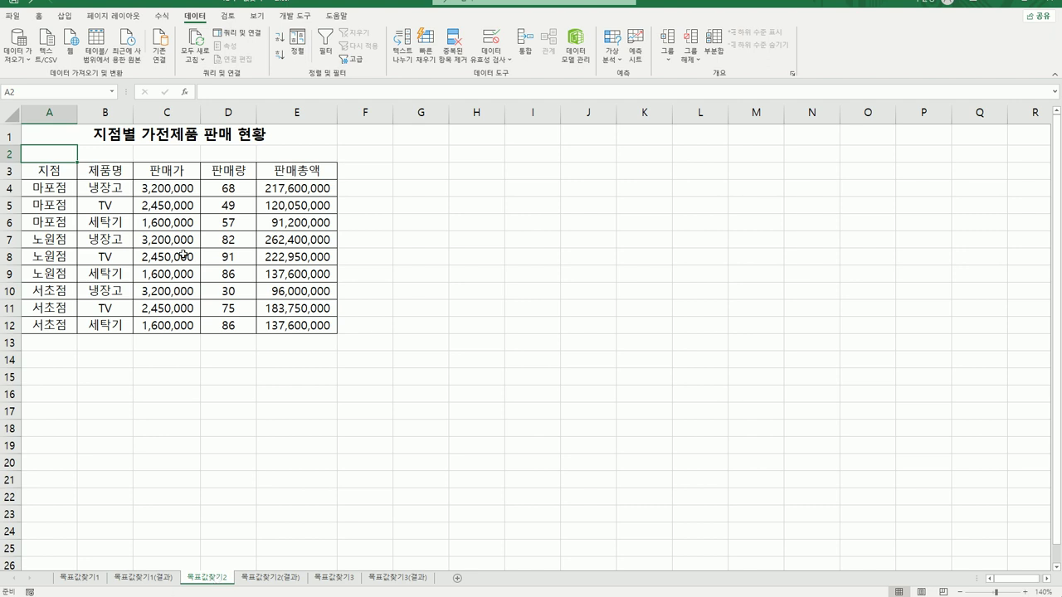
{"action": "left_click", "coordinate": [197, 138]}
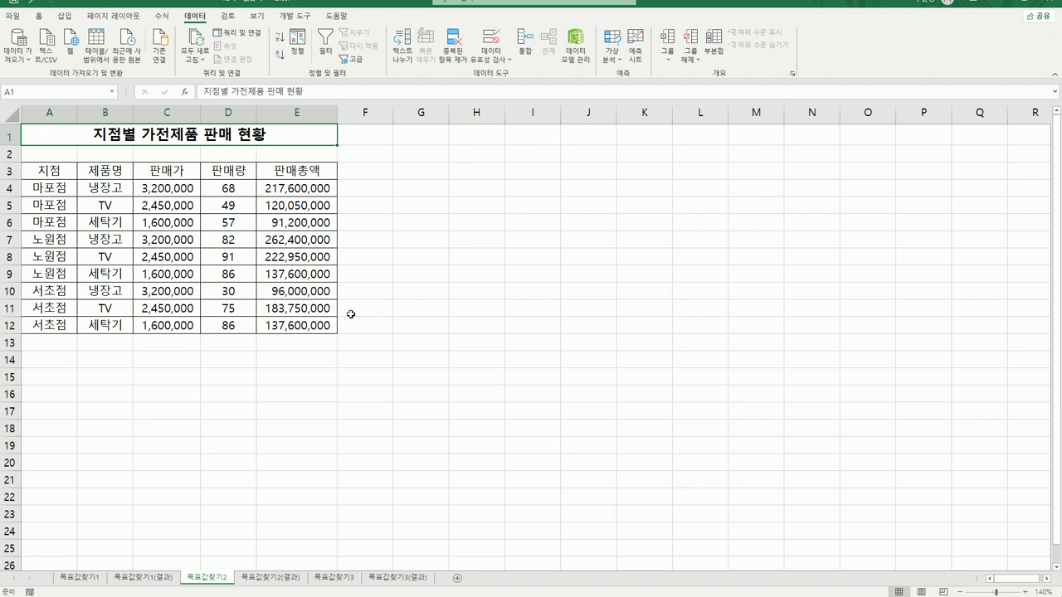
{"action": "left_click", "coordinate": [46, 292]}
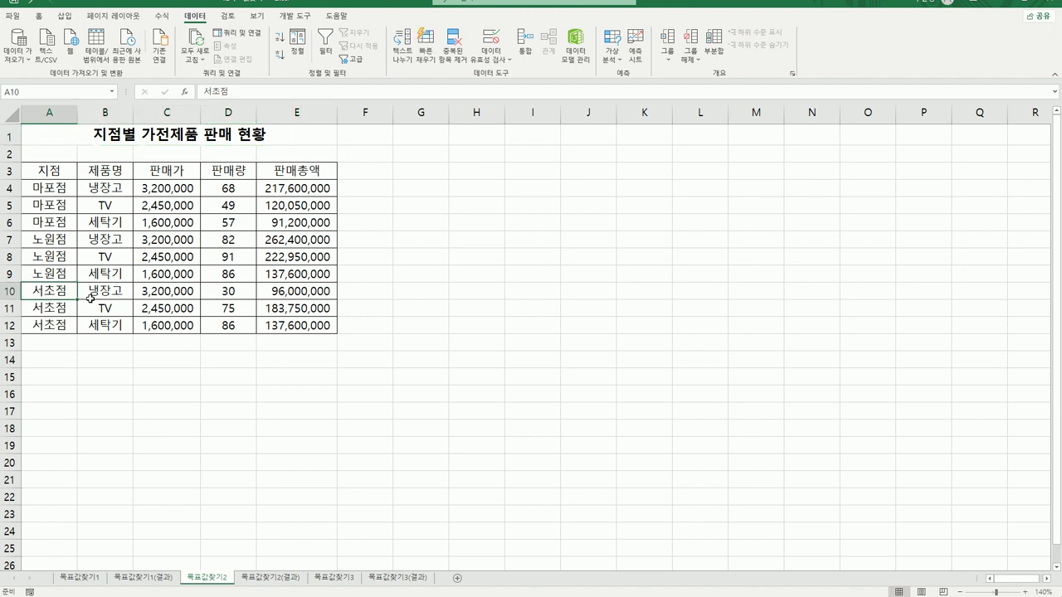
{"action": "left_click", "coordinate": [89, 298]}
{"action": "left_click_drag", "start_coordinate": [56, 292], "coordinate": [273, 292]}
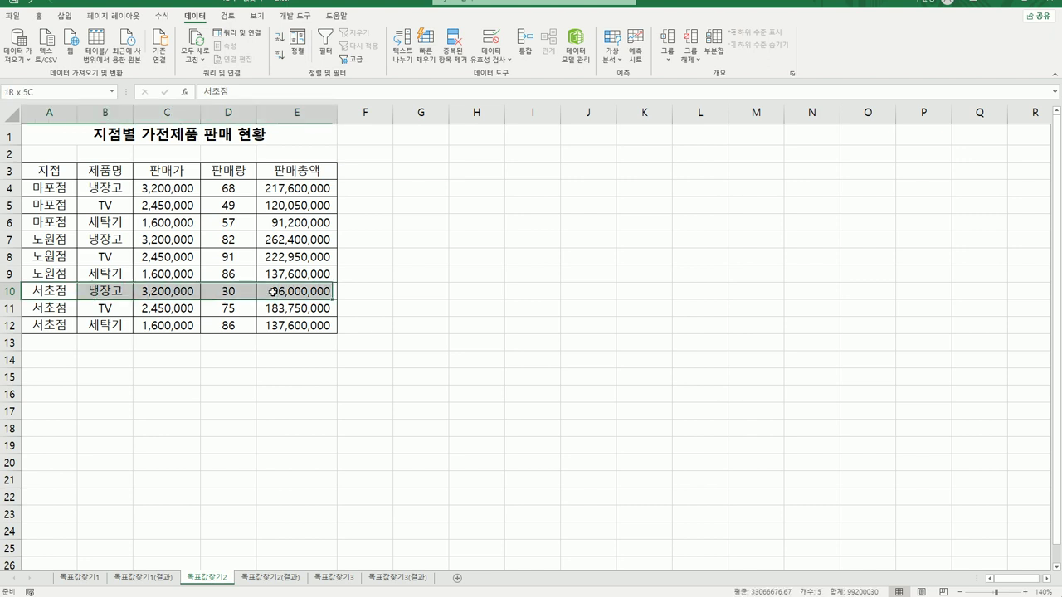
{"action": "left_click", "coordinate": [296, 292]}
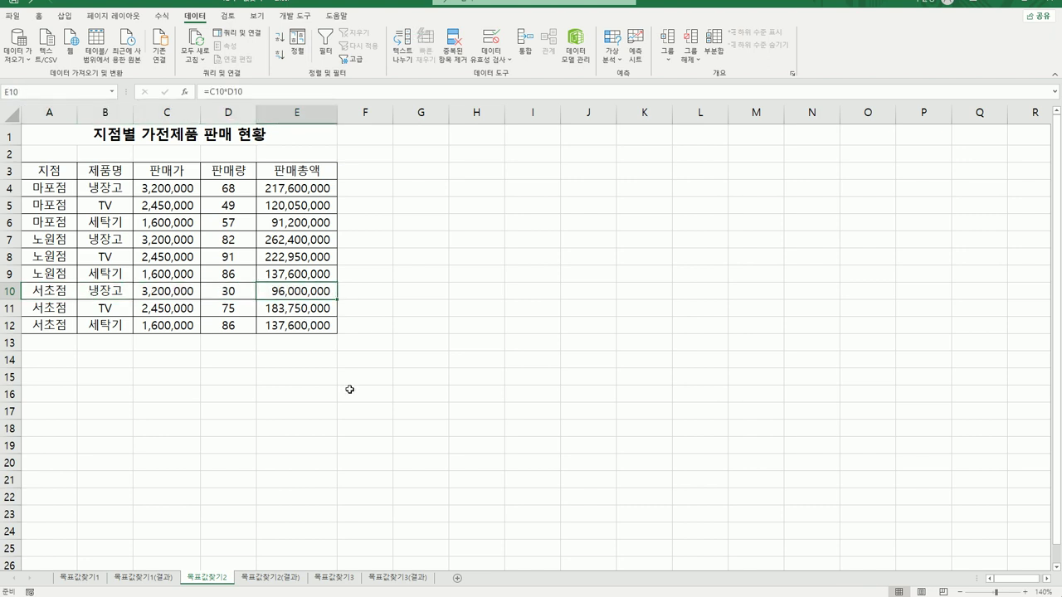
{"action": "left_click", "coordinate": [217, 295]}
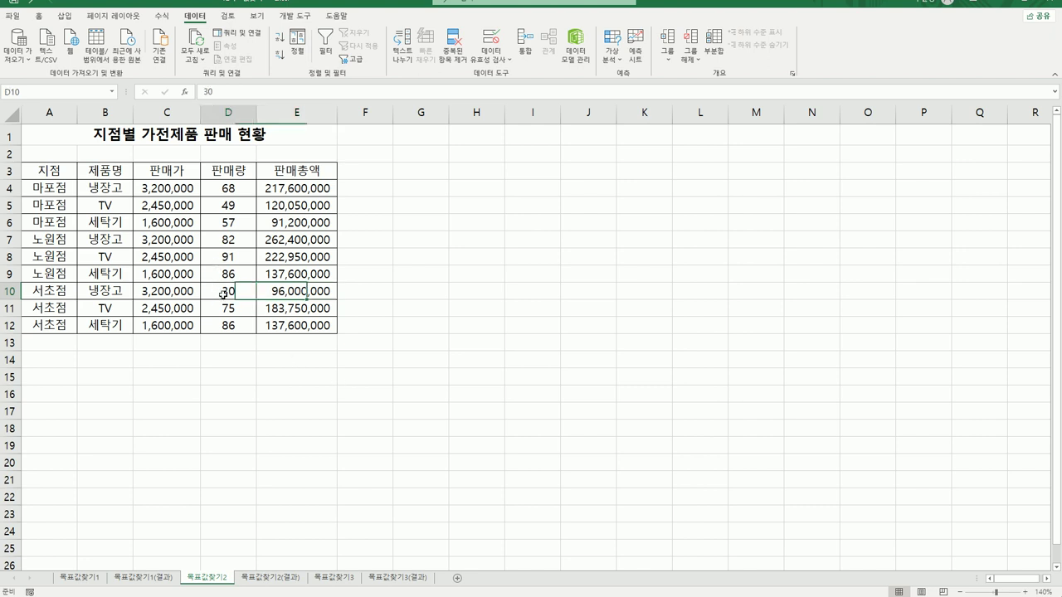
Open Goal Seek with the 서초점 냉장고 total sales cell E10 as the formula cell
{"action": "left_click", "coordinate": [290, 294]}
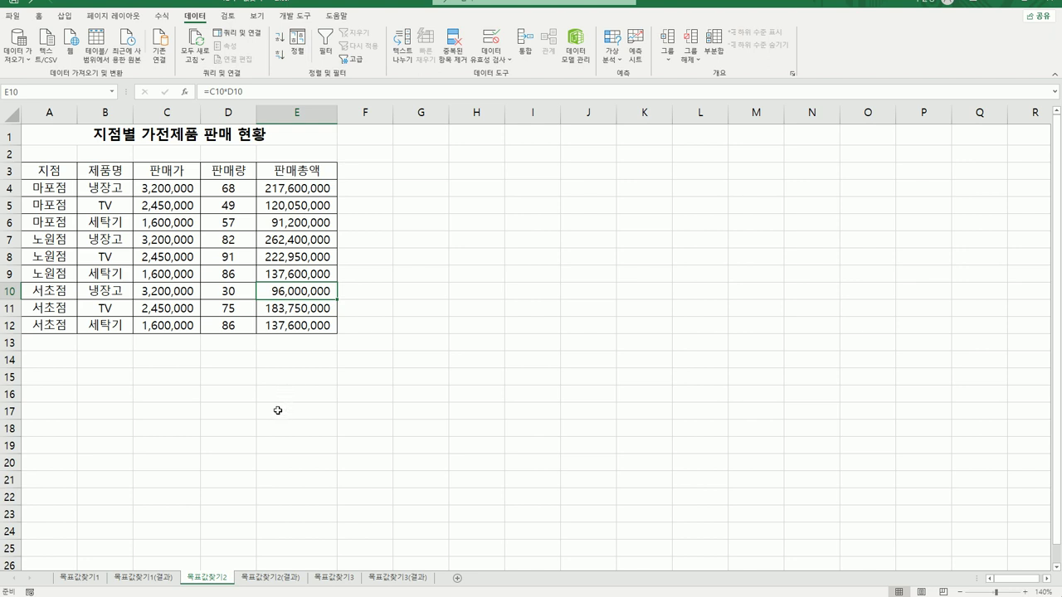
{"action": "left_click", "coordinate": [612, 68]}
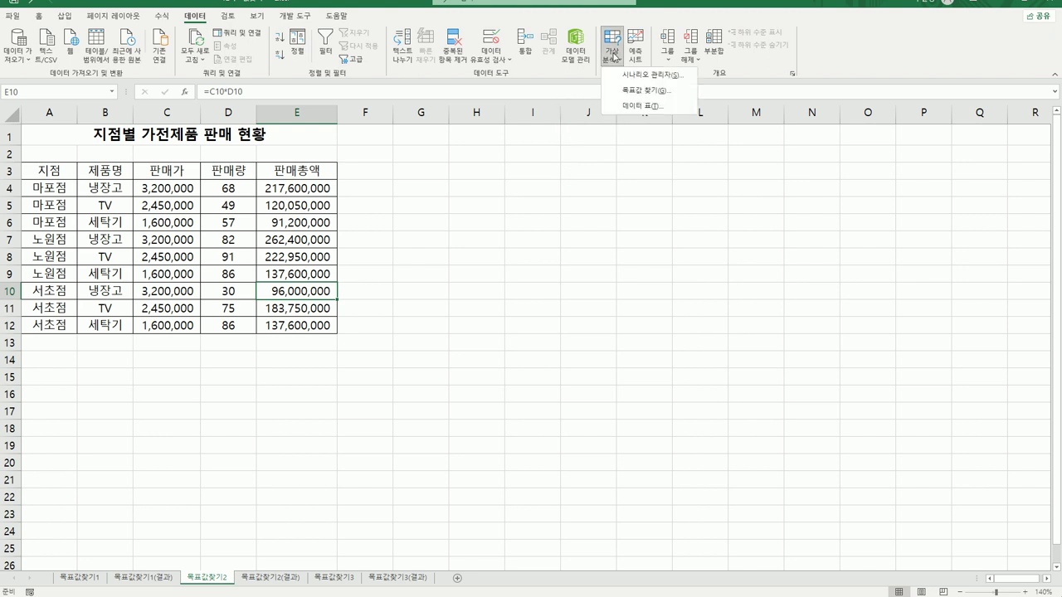
{"action": "left_click", "coordinate": [633, 92]}
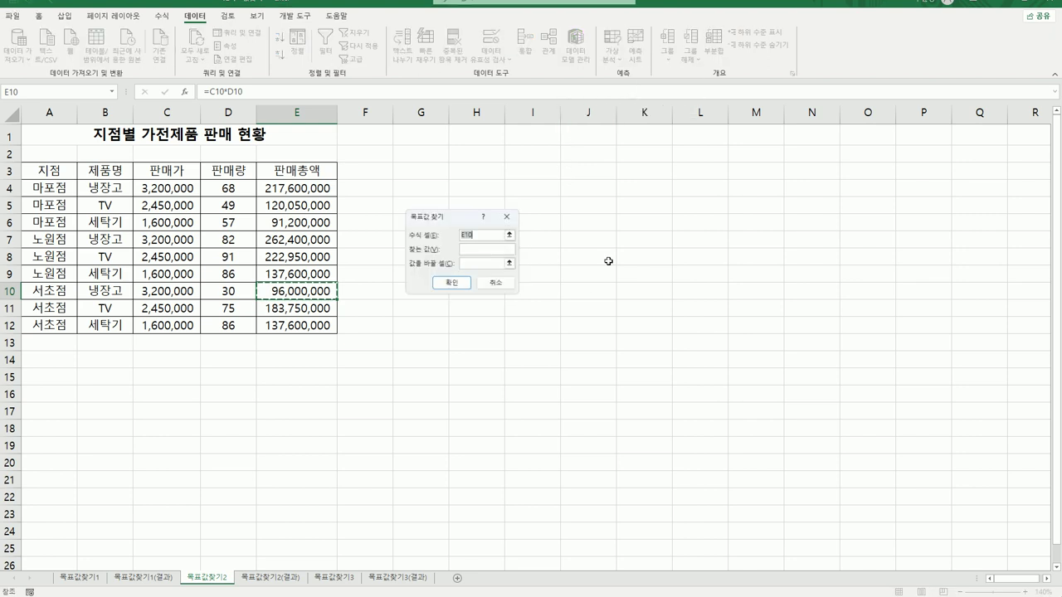
Goal-seek the 서초점 냉장고 total sales in E10 to 100000000 by changing the quantity in $D$10, and accept the solution
{"action": "left_click", "coordinate": [491, 253]}
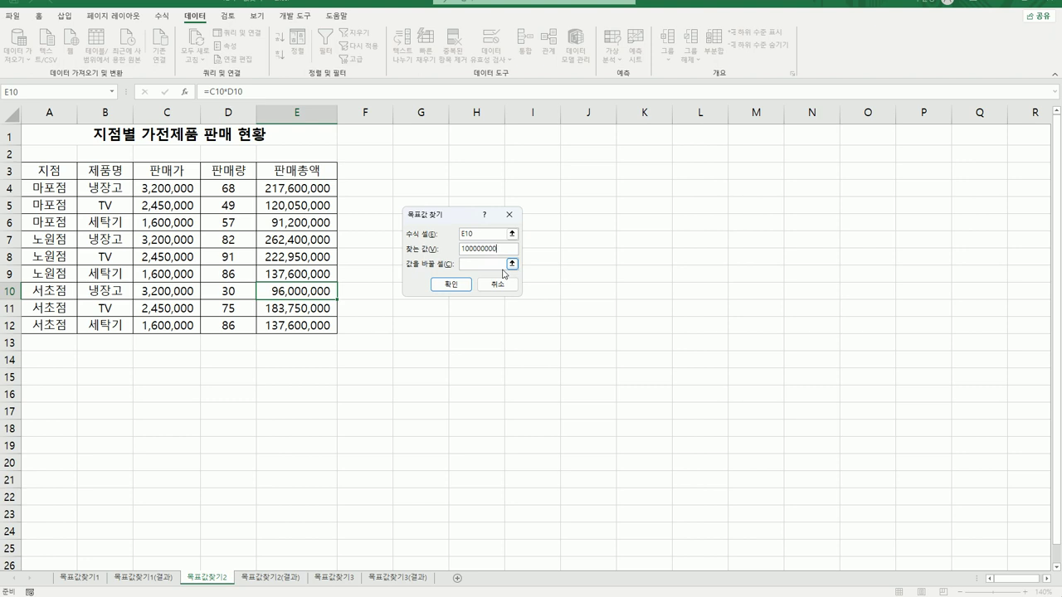
{"action": "left_click", "coordinate": [488, 267]}
{"action": "left_click", "coordinate": [228, 291]}
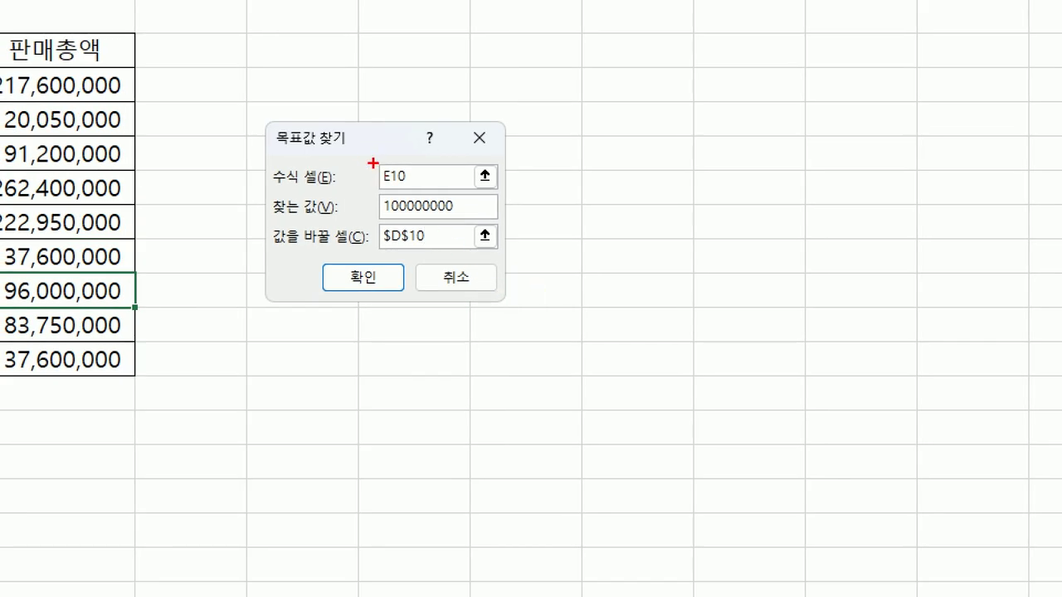
{"action": "left_click_drag", "start_coordinate": [368, 147], "coordinate": [397, 141]}
{"action": "left_click", "coordinate": [376, 220]}
{"action": "left_click", "coordinate": [378, 250]}
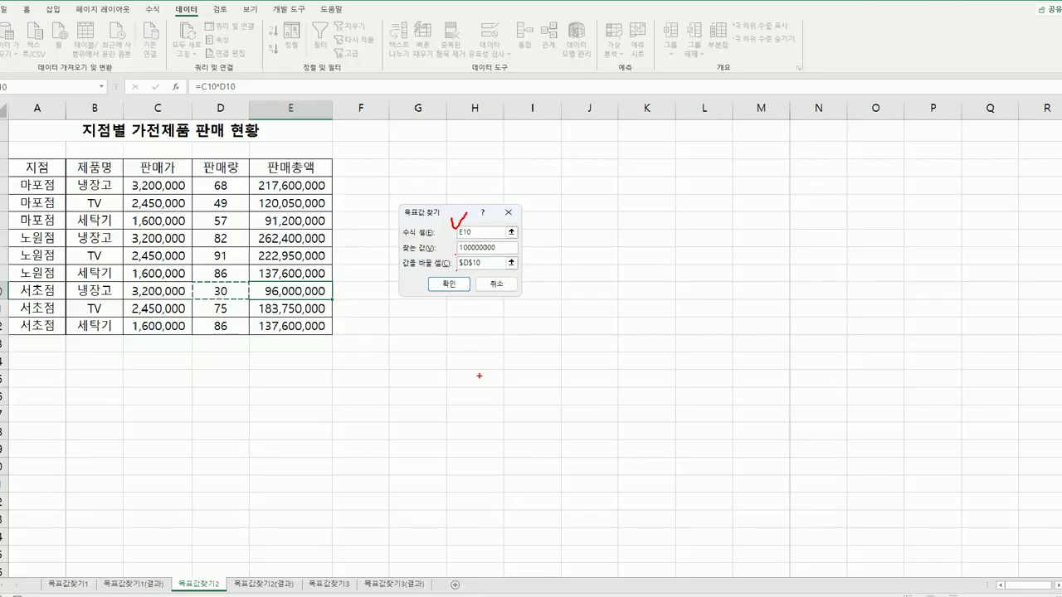
{"action": "key", "text": "Escape"}
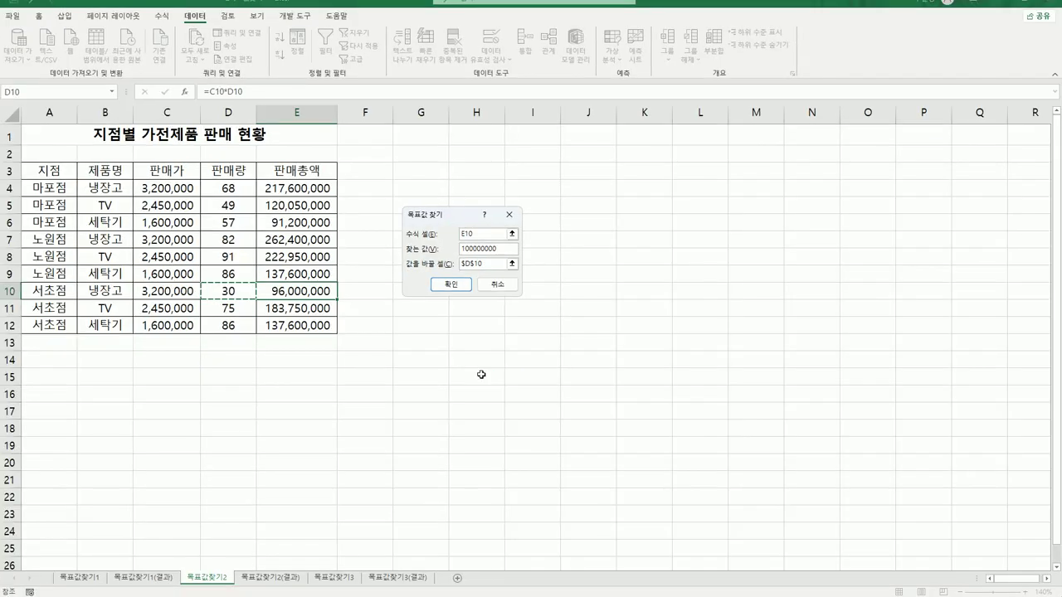
{"action": "left_click", "coordinate": [451, 285]}
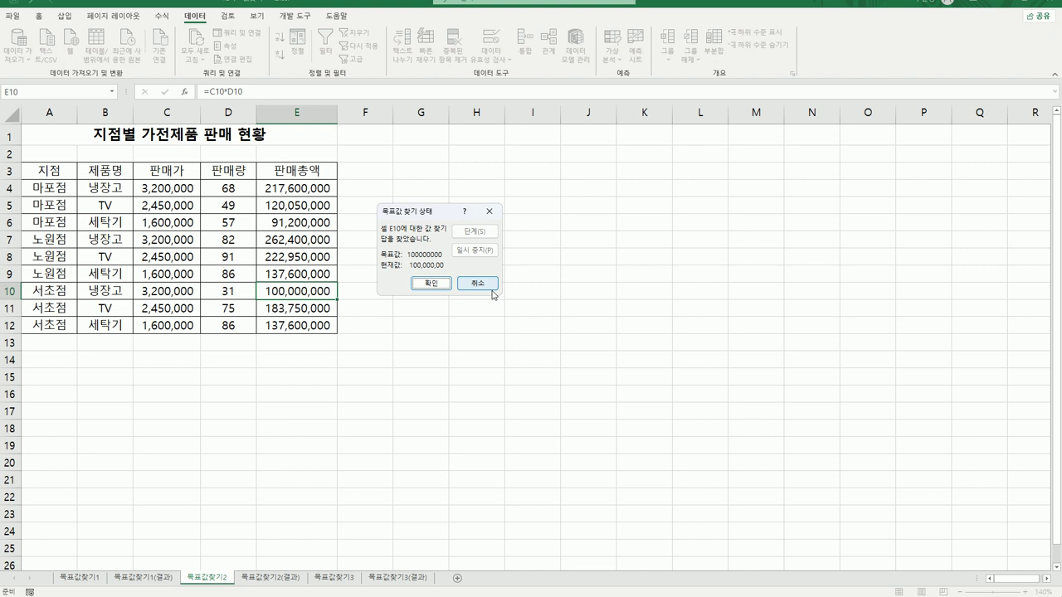
{"action": "left_click", "coordinate": [432, 284]}
{"action": "left_click", "coordinate": [463, 445]}
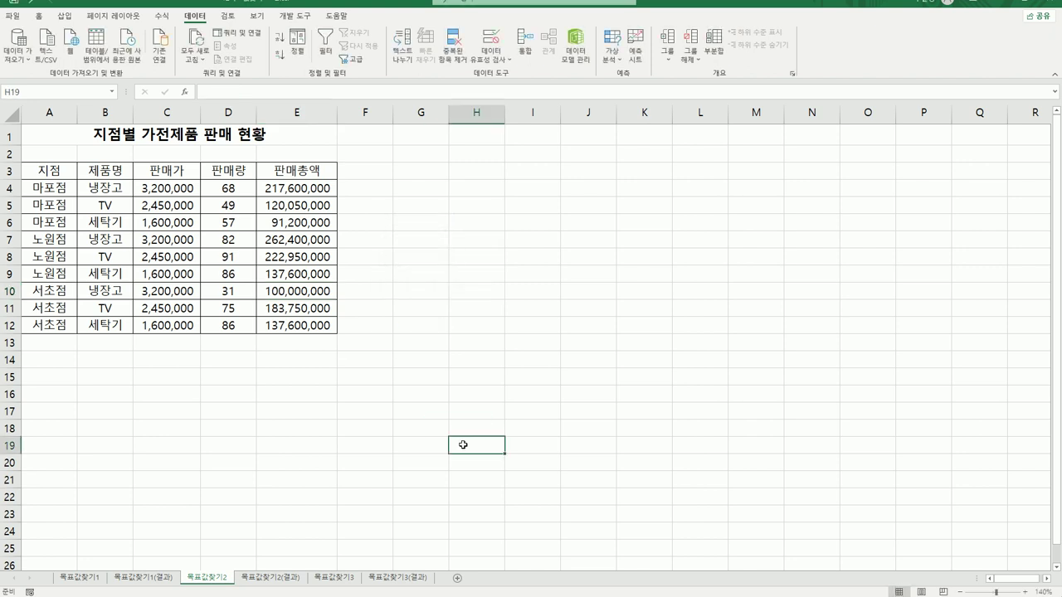
Check the 목표값찾기2(결과) sheet, and examine the 실판매금액 average formula and the 골드회원 할인율 cell on 목표값찾기3
{"action": "left_click", "coordinate": [288, 584]}
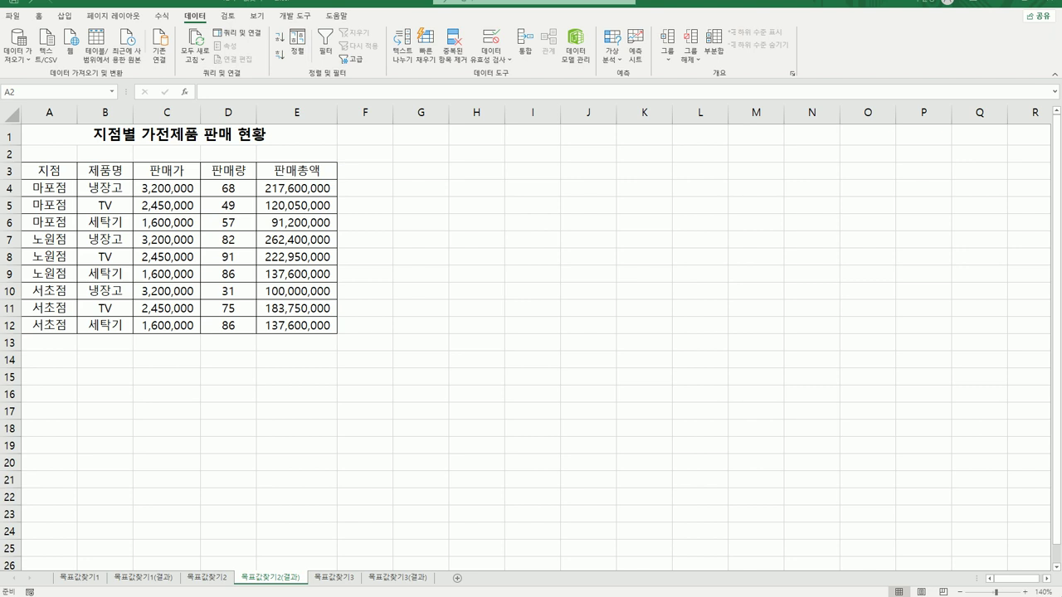
{"action": "left_click", "coordinate": [338, 579]}
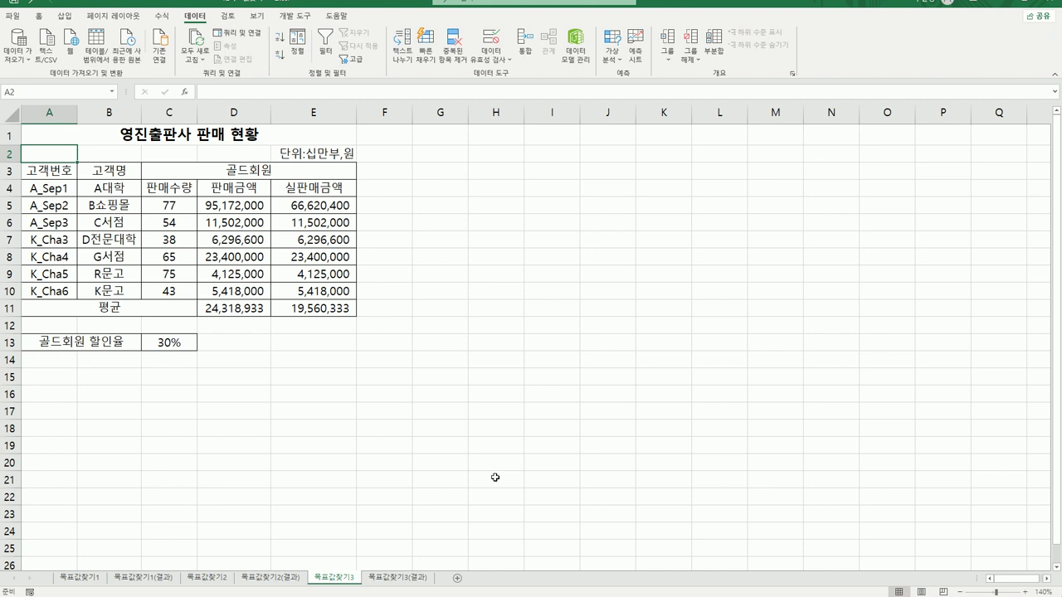
{"action": "left_click", "coordinate": [200, 136]}
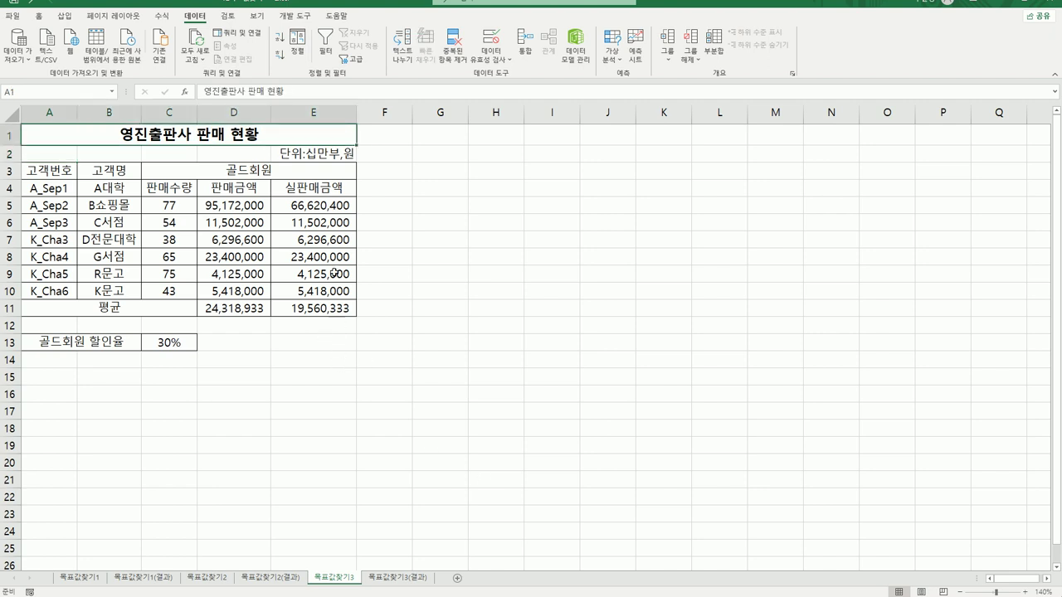
{"action": "left_click", "coordinate": [329, 192]}
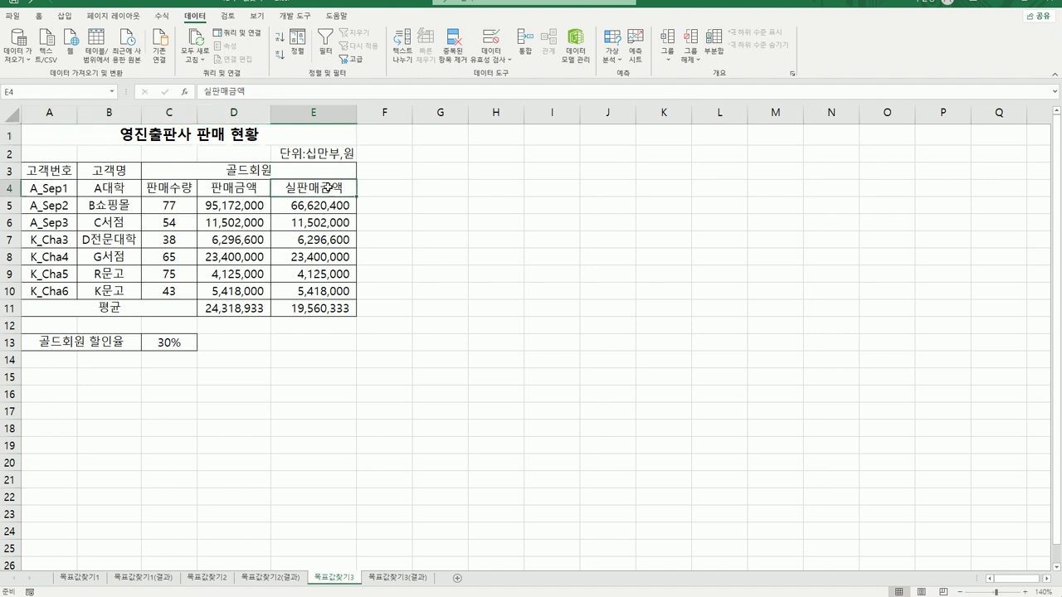
{"action": "left_click", "coordinate": [332, 309]}
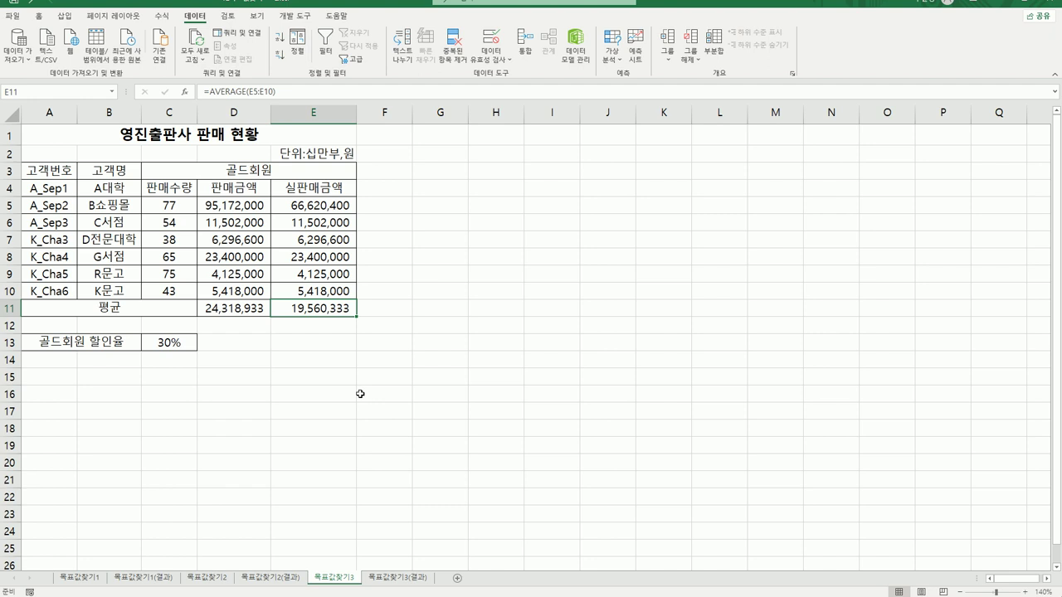
{"action": "left_click", "coordinate": [163, 343]}
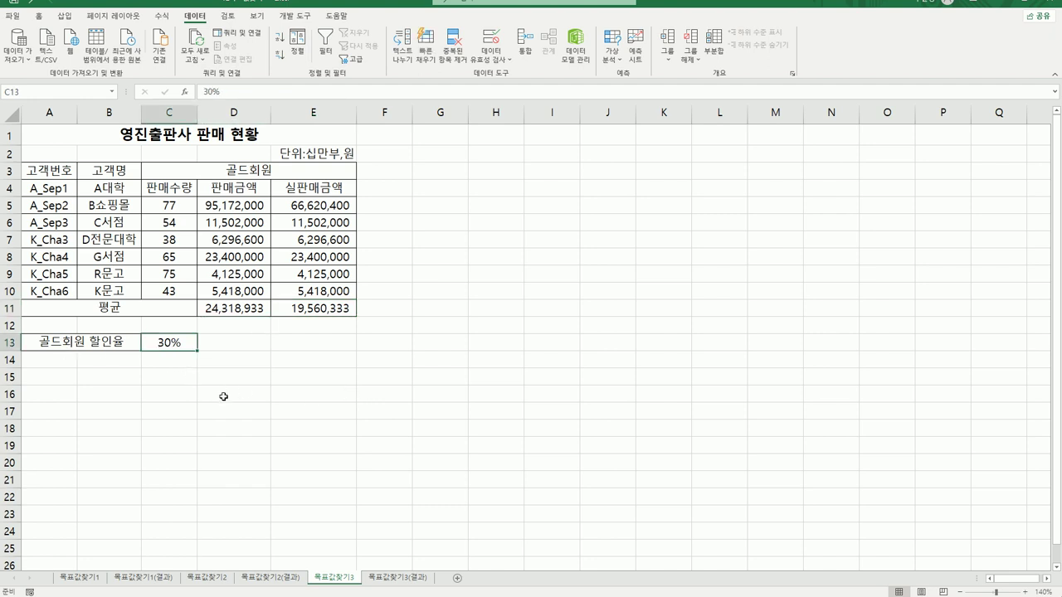
Open Goal Seek with the 실판매금액 average cell E11 as the formula cell and set the target value to 20000000
{"action": "left_click", "coordinate": [304, 310]}
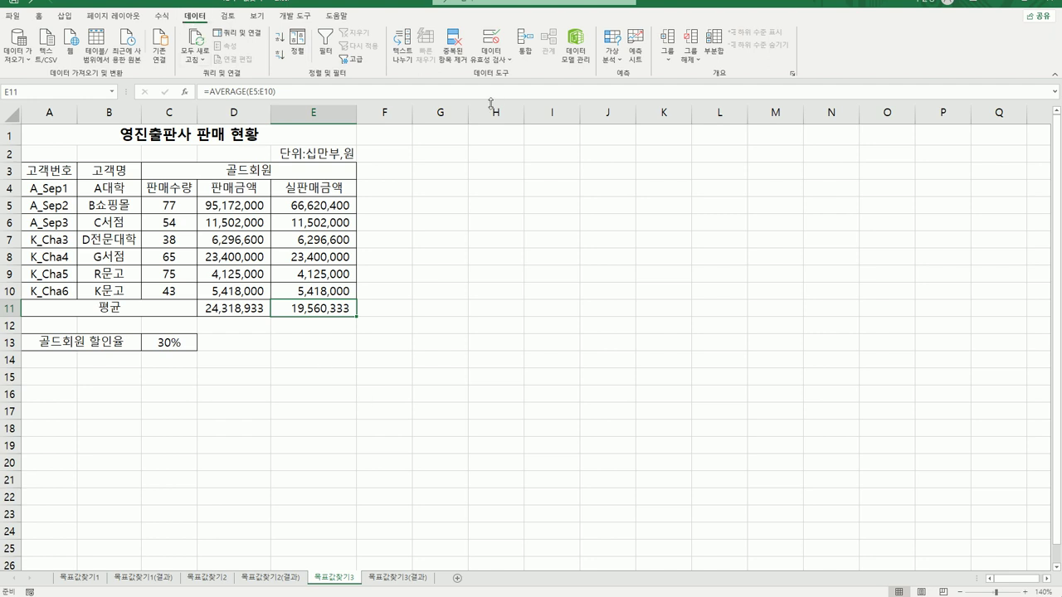
{"action": "left_click", "coordinate": [615, 63]}
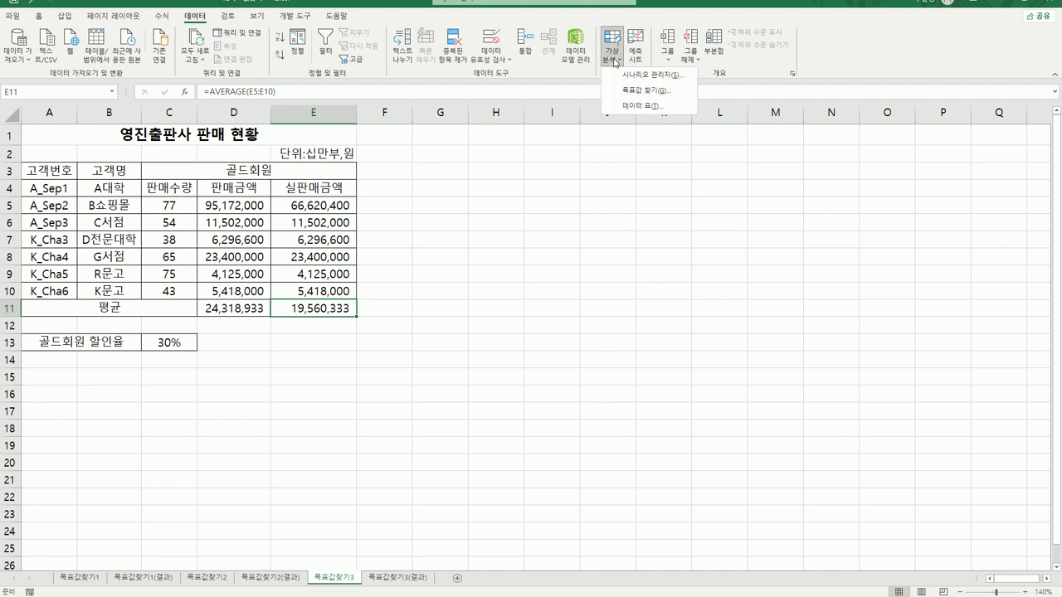
{"action": "left_click", "coordinate": [618, 93]}
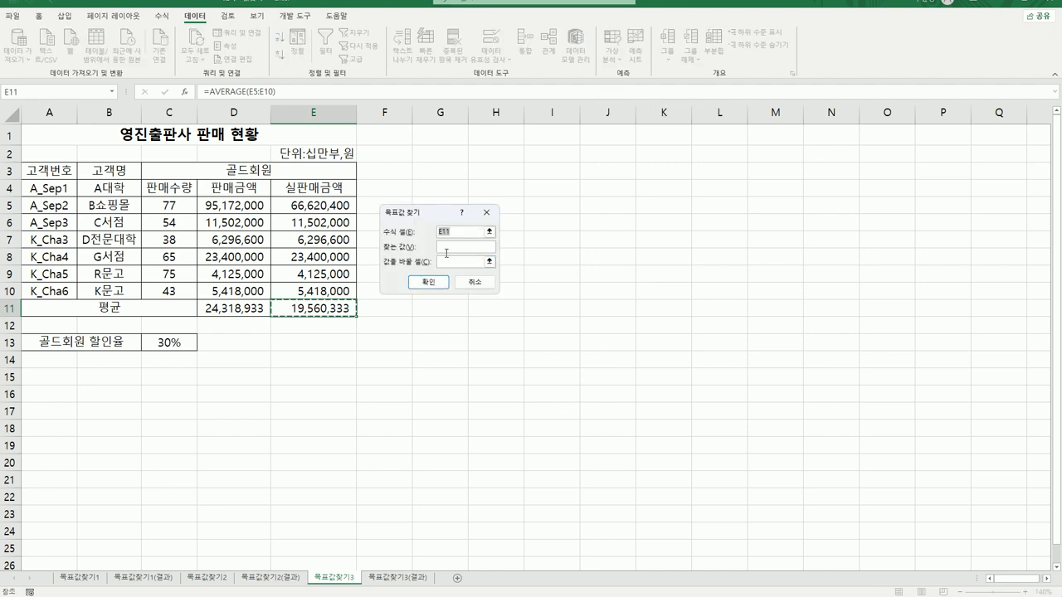
{"action": "key", "text": "Tab"}
{"action": "type", "text": "20000"}
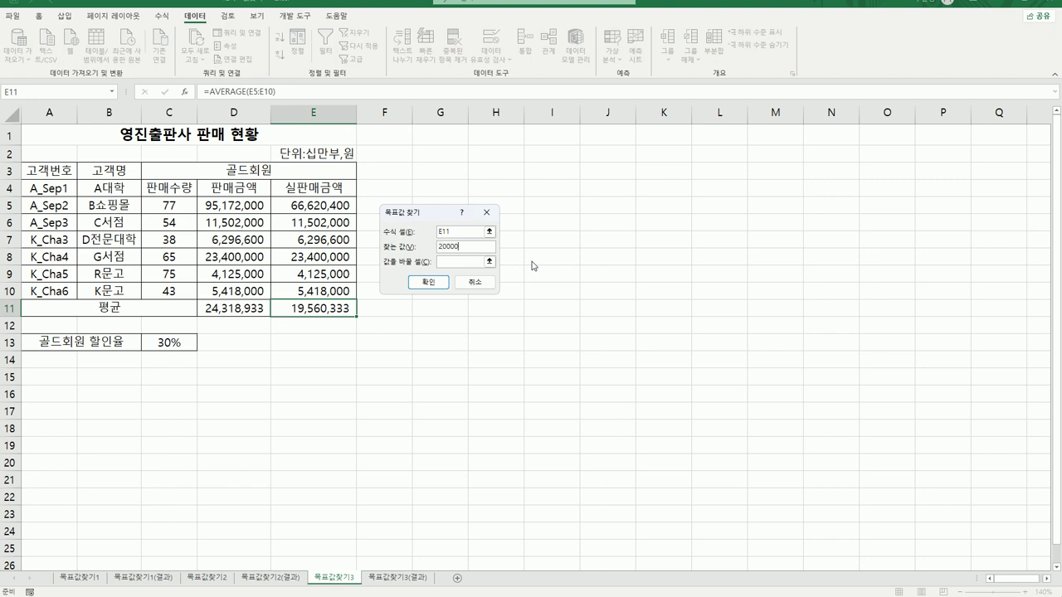
{"action": "type", "text": "000"}
Use the 골드회원 할인율 cell $C$13 as the changing cell, run Goal Seek, and accept the solution
{"action": "left_click", "coordinate": [463, 262]}
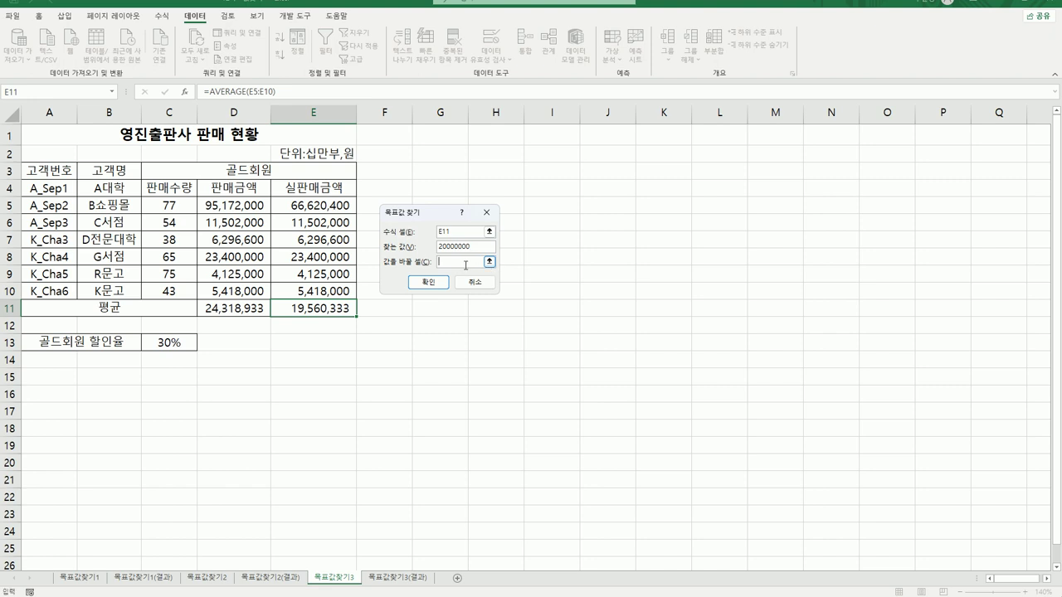
{"action": "left_click", "coordinate": [172, 345]}
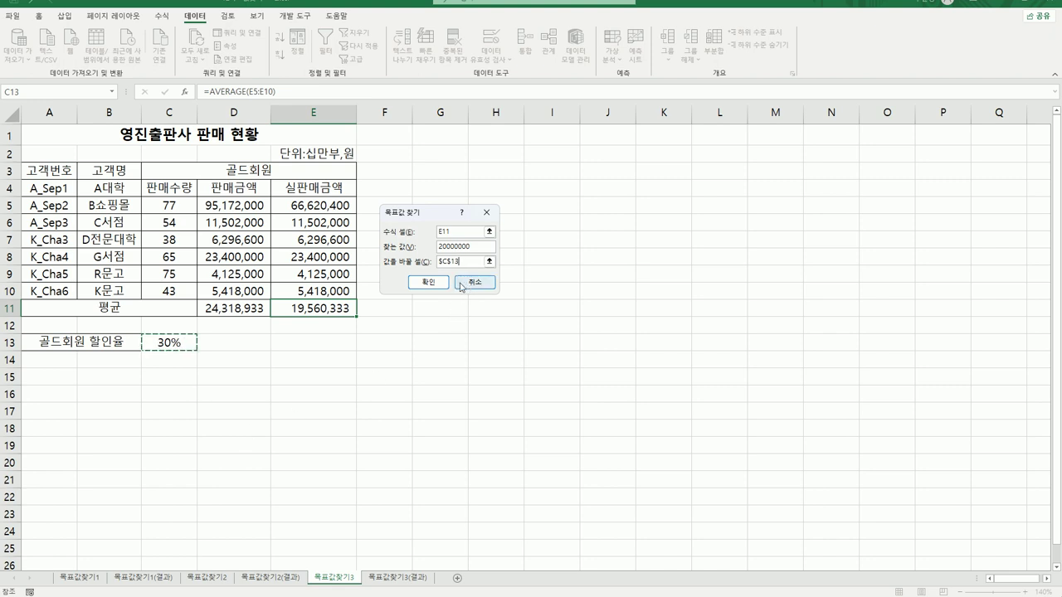
{"action": "left_click", "coordinate": [430, 283]}
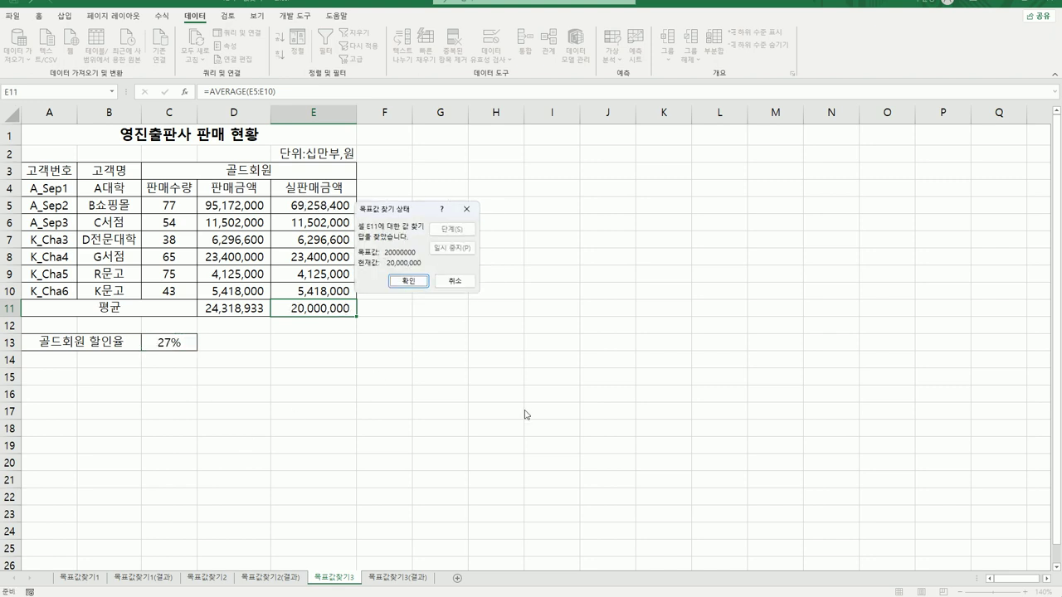
{"action": "left_click_drag", "start_coordinate": [396, 213], "coordinate": [471, 233]}
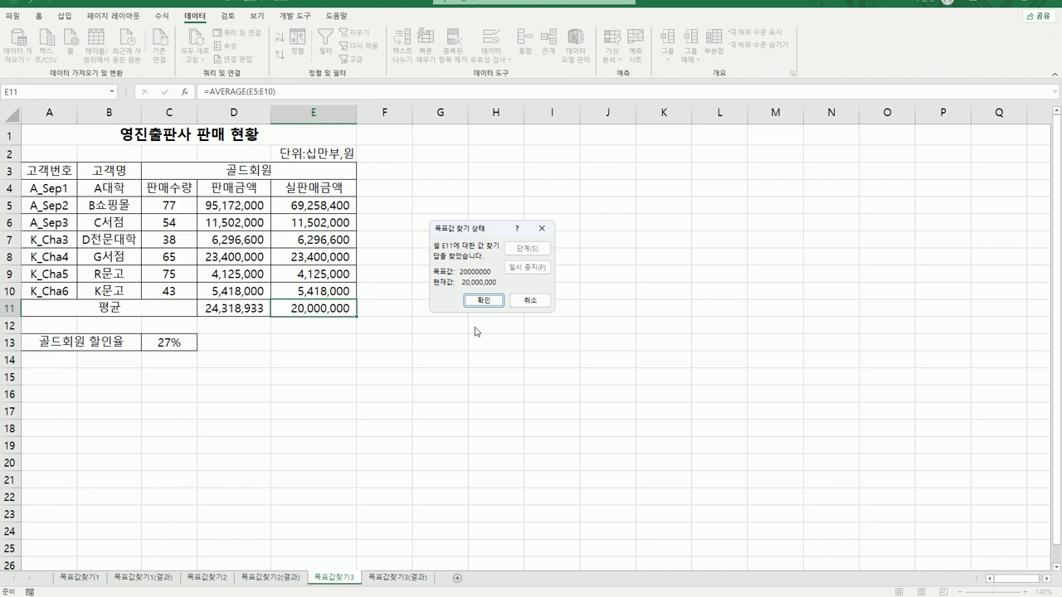
{"action": "left_click", "coordinate": [483, 301]}
{"action": "left_click", "coordinate": [494, 415]}
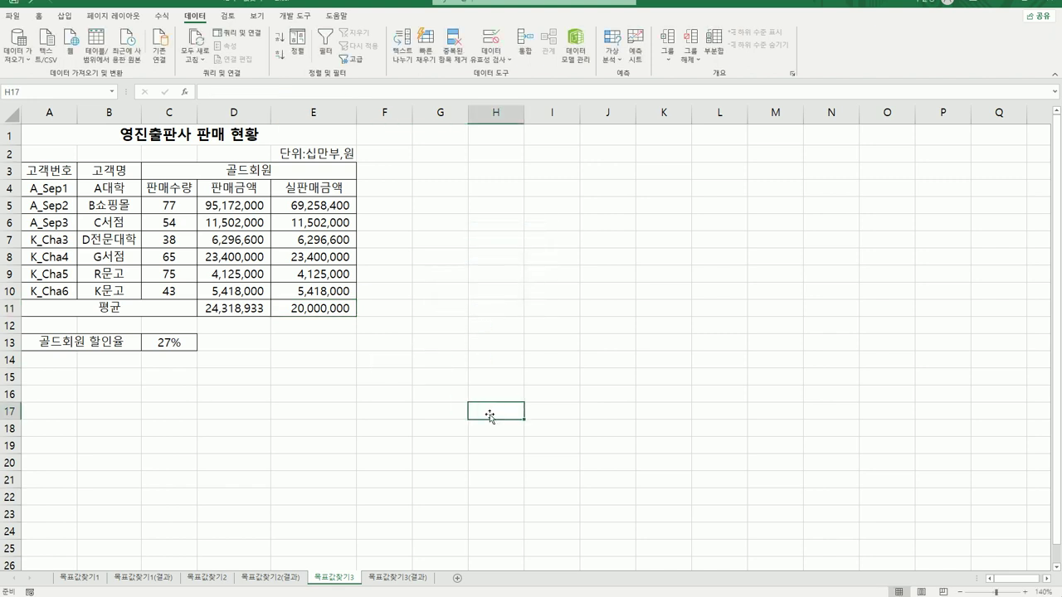
Check the 목표값찾기3(결과) sheet against the solved discount rate and average
{"action": "left_click", "coordinate": [414, 585]}
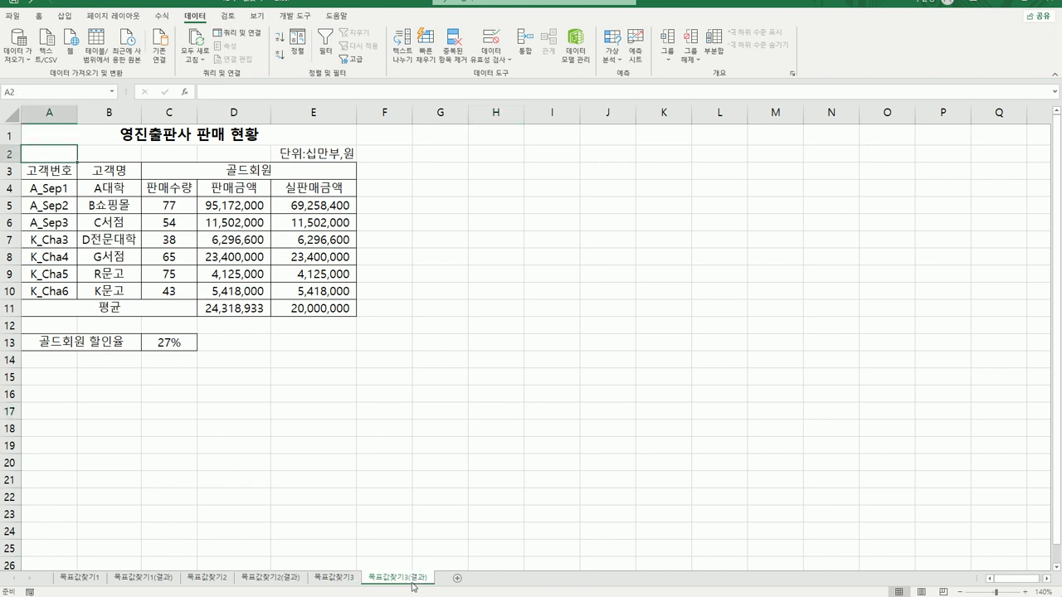
{"action": "left_click", "coordinate": [491, 527]}
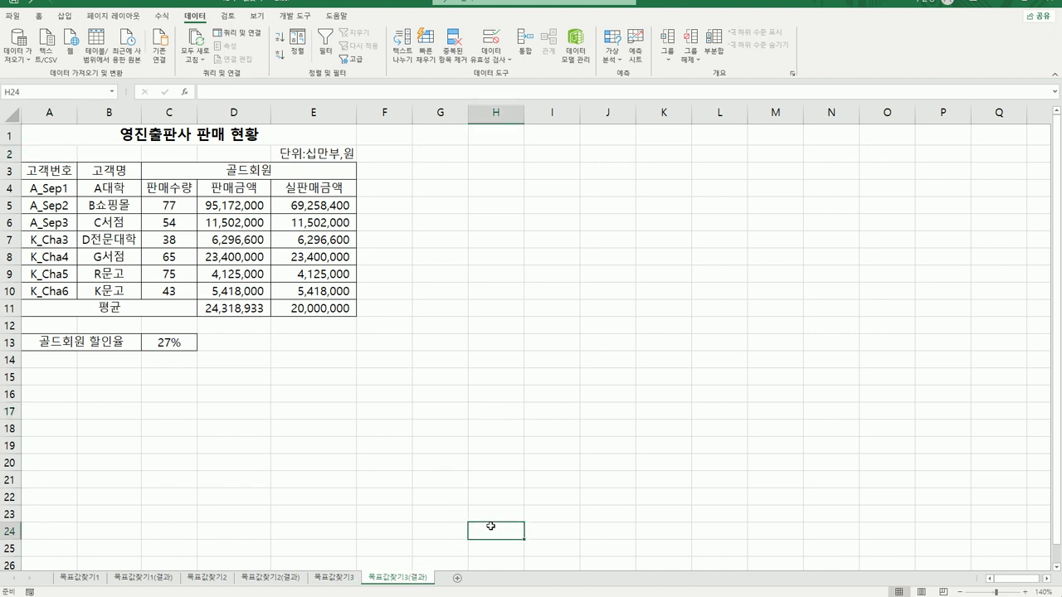